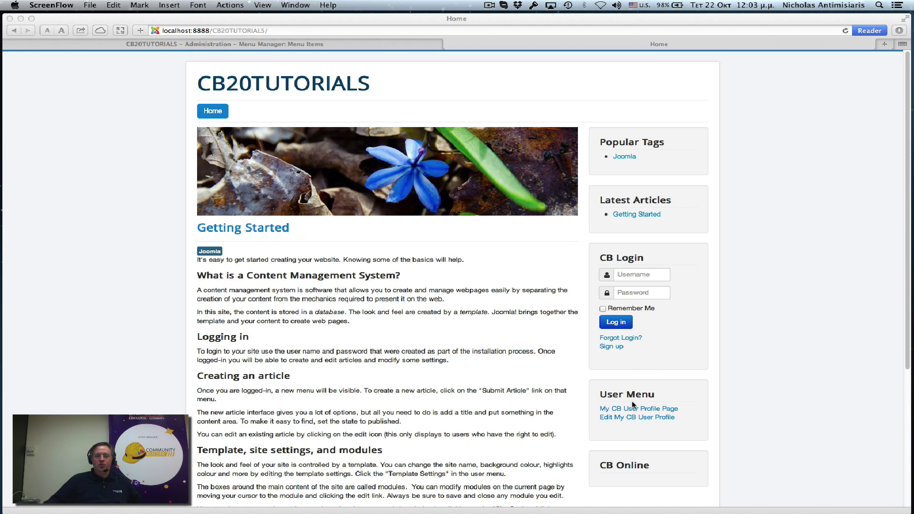
Step: Set the User Menu module's access to Registered, save it, and reload the site Home page to confirm
click(297, 45)
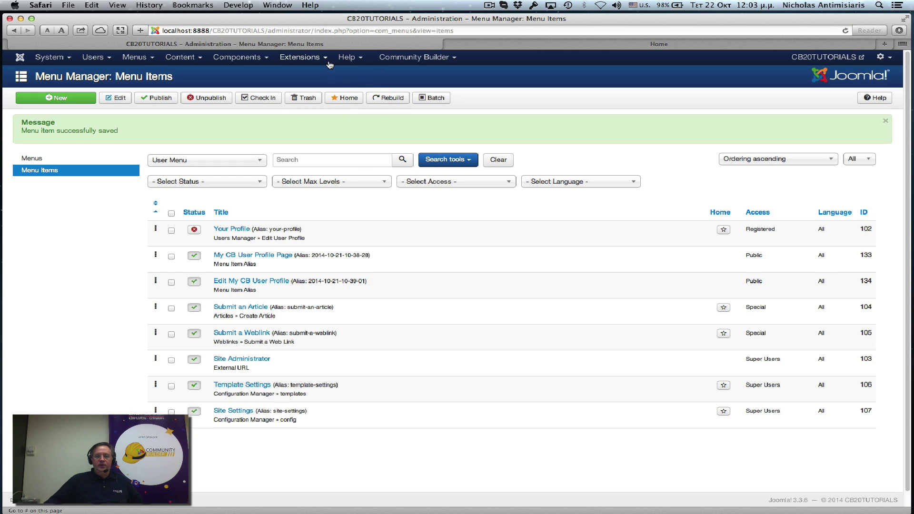
click(314, 63)
click(318, 94)
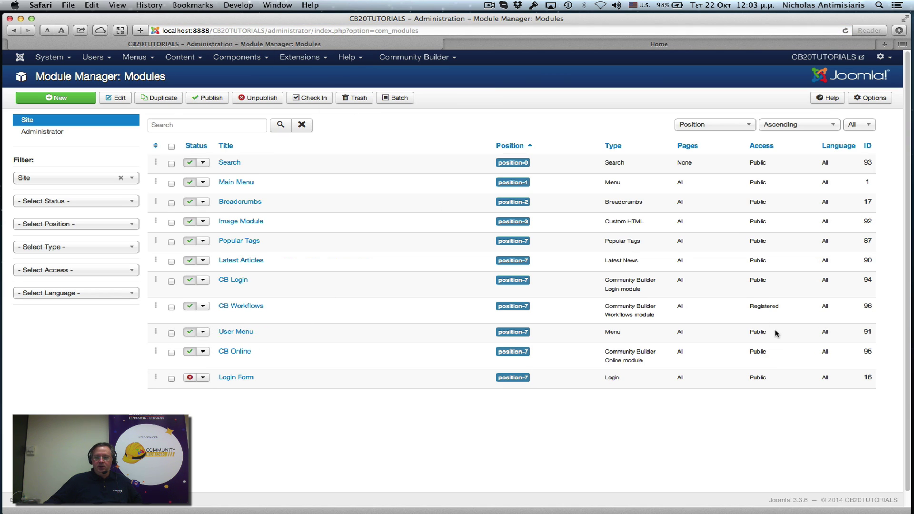
click(238, 332)
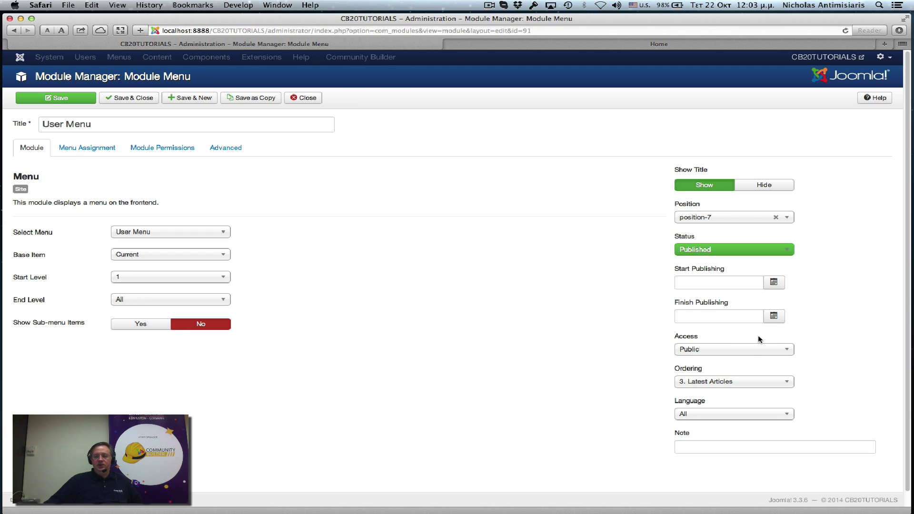
click(750, 351)
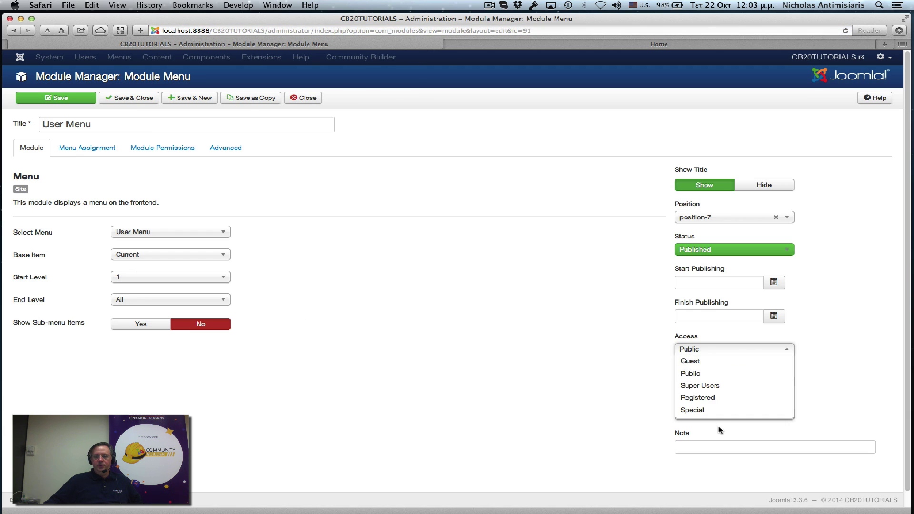
click(717, 398)
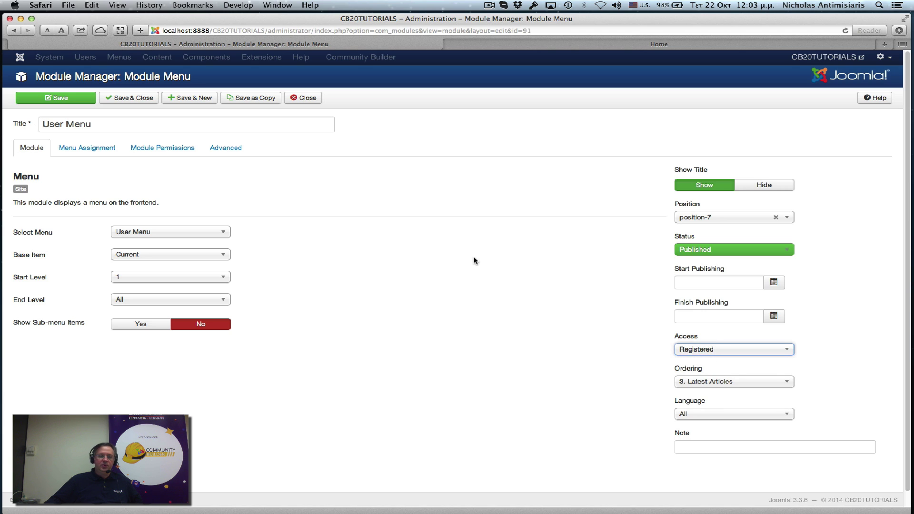
click(140, 98)
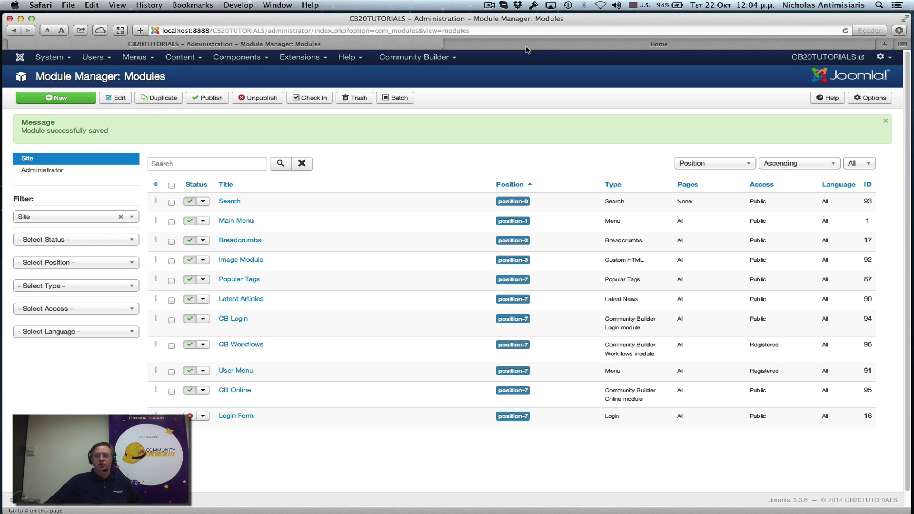
click(529, 45)
click(217, 114)
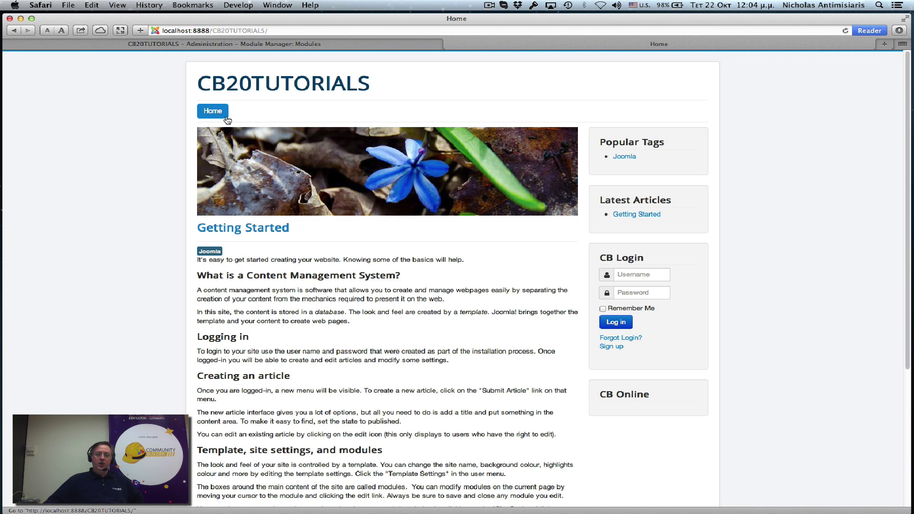
Step: Go to Community Builder User Management and start an Add New User form
click(308, 45)
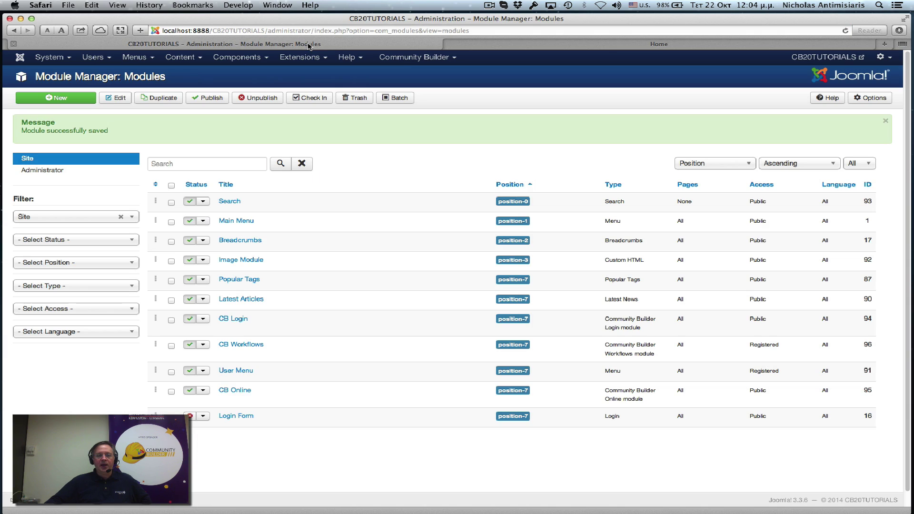
click(402, 58)
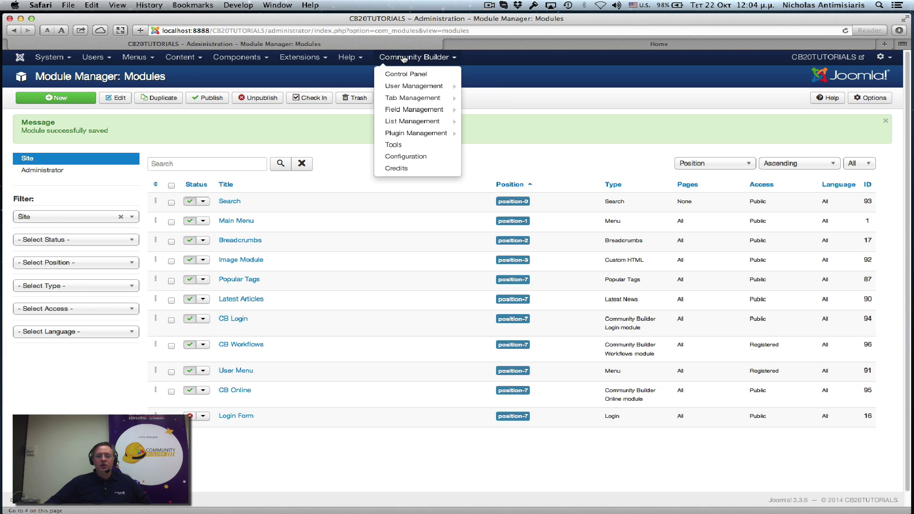
click(404, 86)
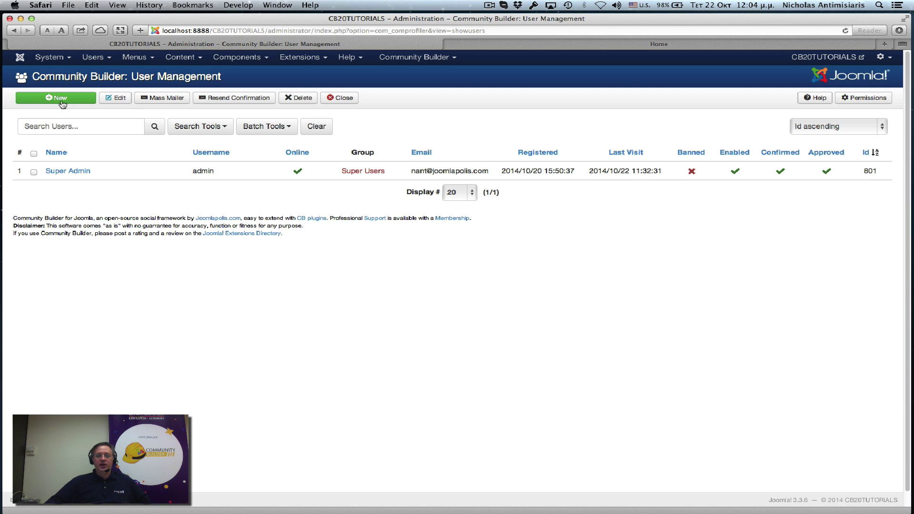
click(409, 58)
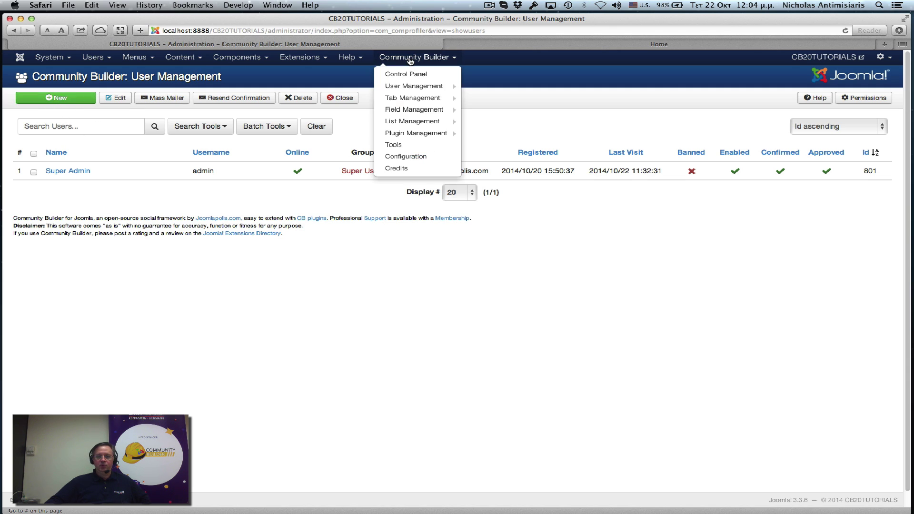
mouse_move(415, 87)
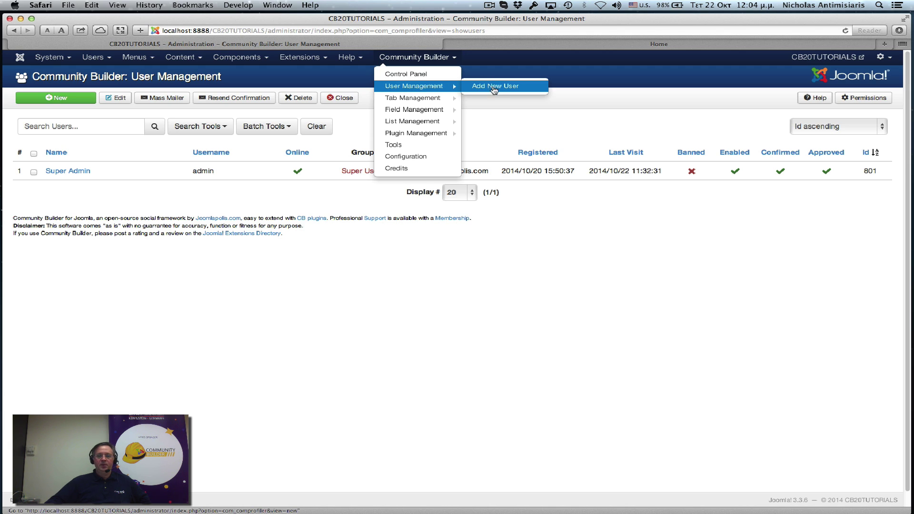
click(492, 85)
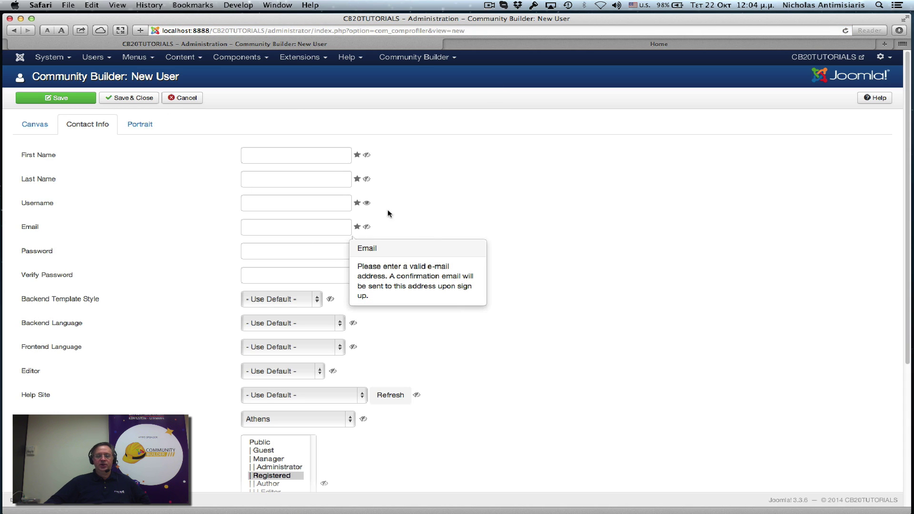
Step: Look over the new user's Canvas and Portrait tabs, then return to Contact Info
click(256, 155)
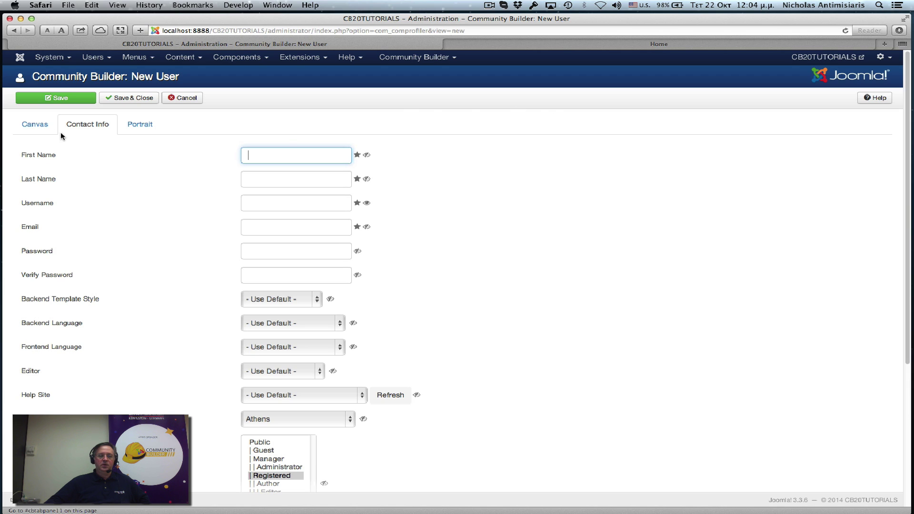
click(33, 128)
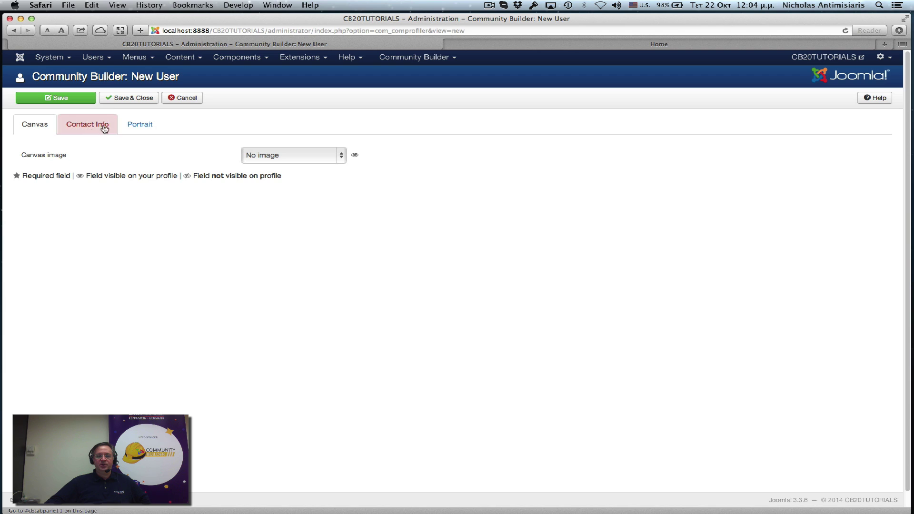
click(138, 125)
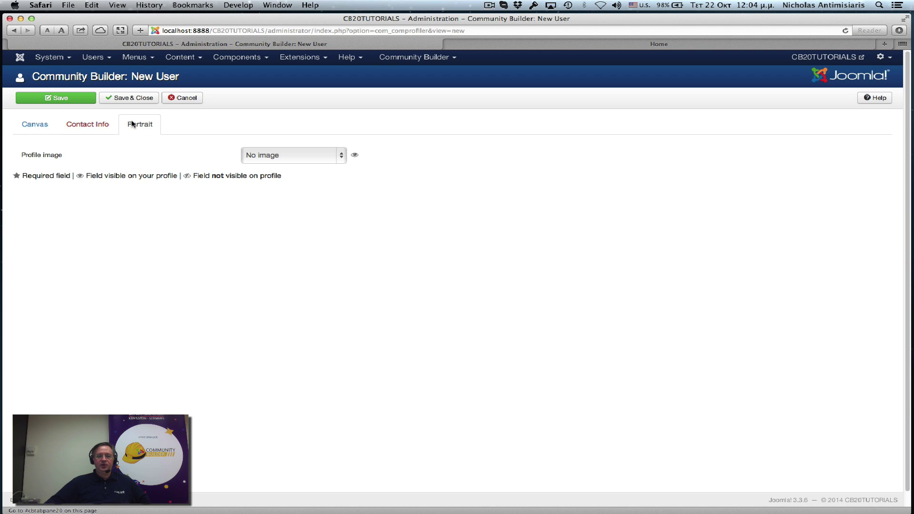
click(79, 122)
Step: Fill in the new user's first name, last name, username and email address
click(263, 153)
text(Paulina)
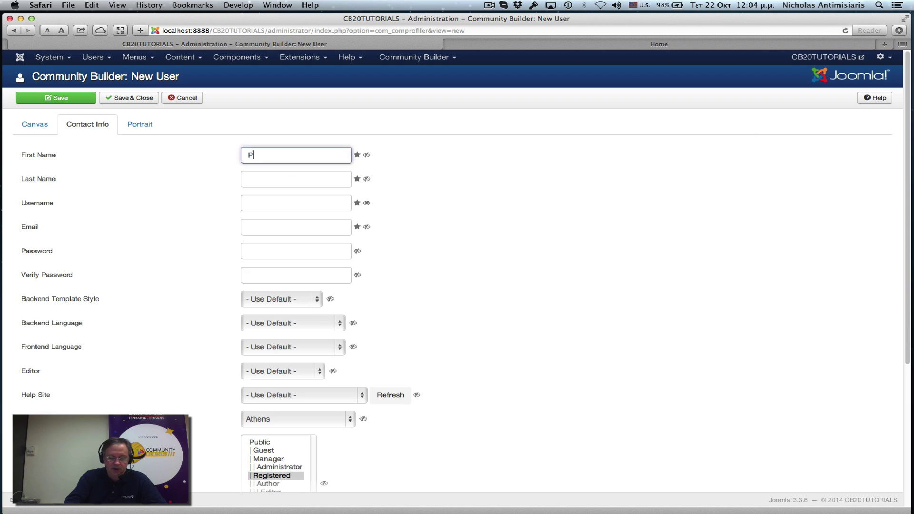
click(295, 179)
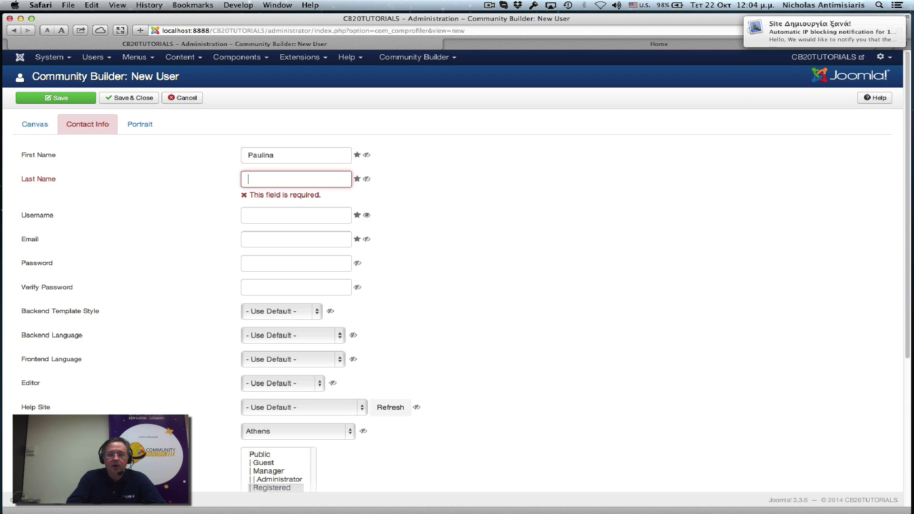
text(A.)
key(Tab)
text(pauli)
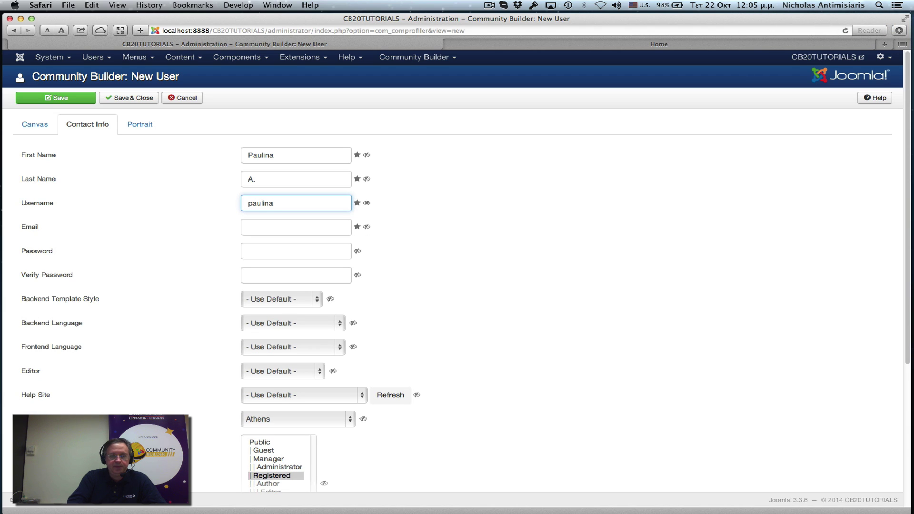
key(Tab)
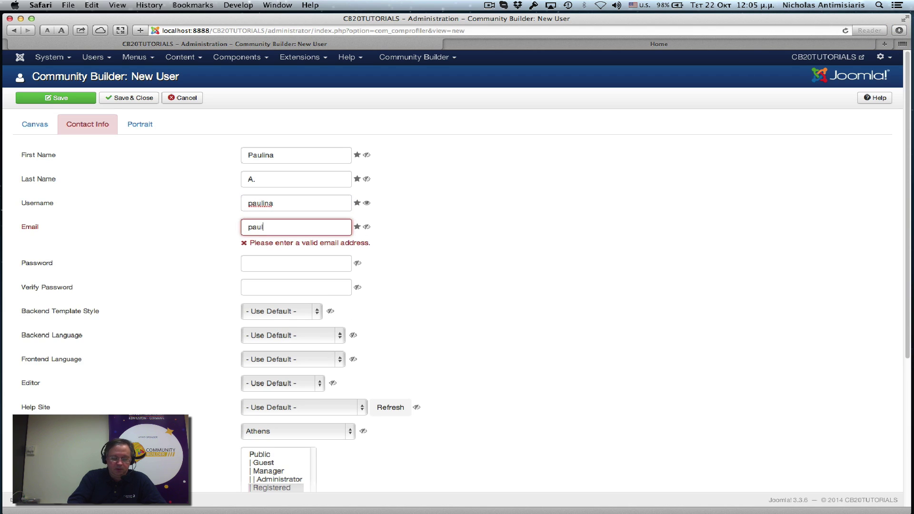
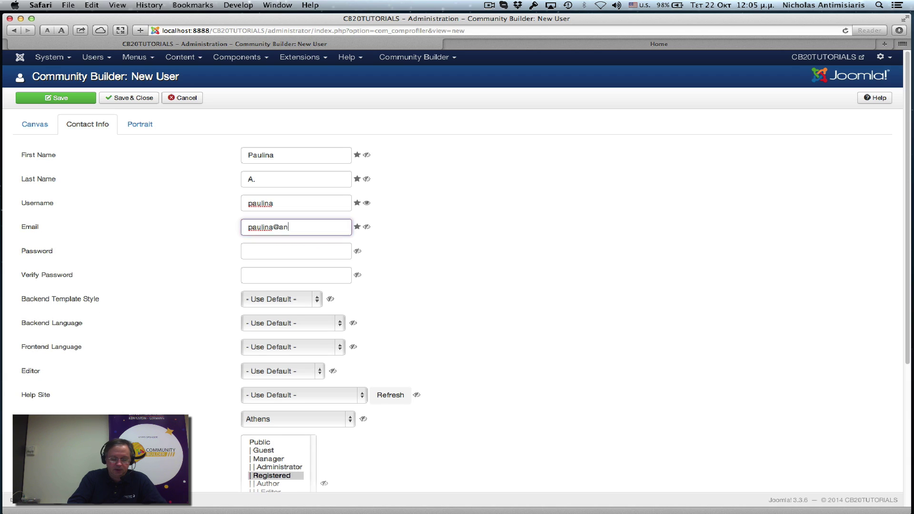
Step: Enter and confirm the account password, then save and close the new user
key(Tab)
text(••••••••)
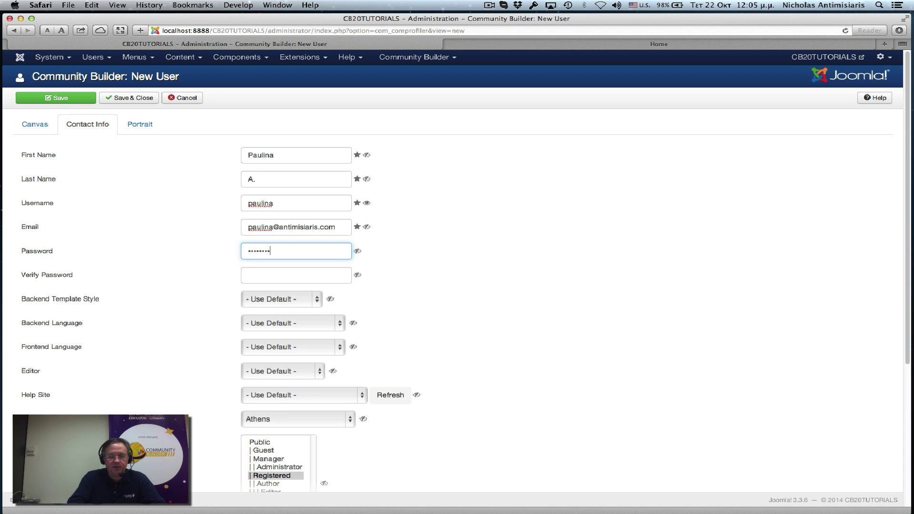
key(Tab)
text(•••••)
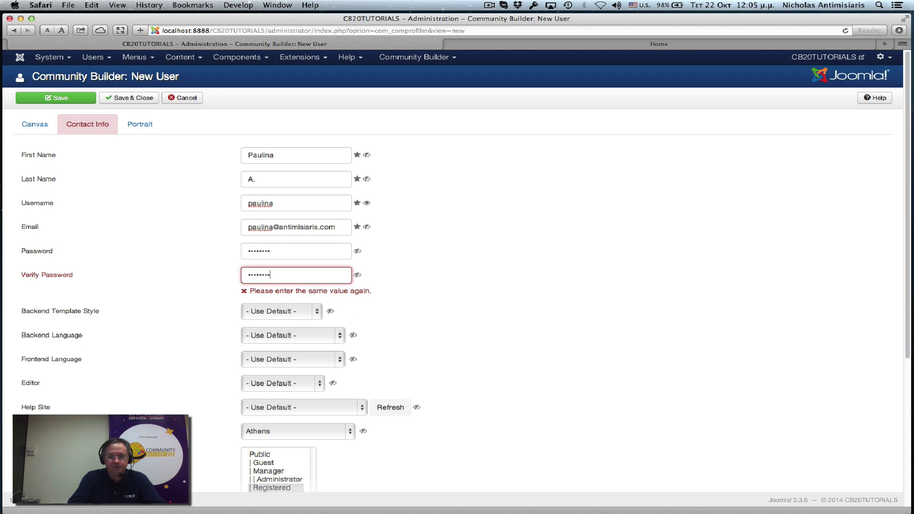
text(••••)
key(Tab)
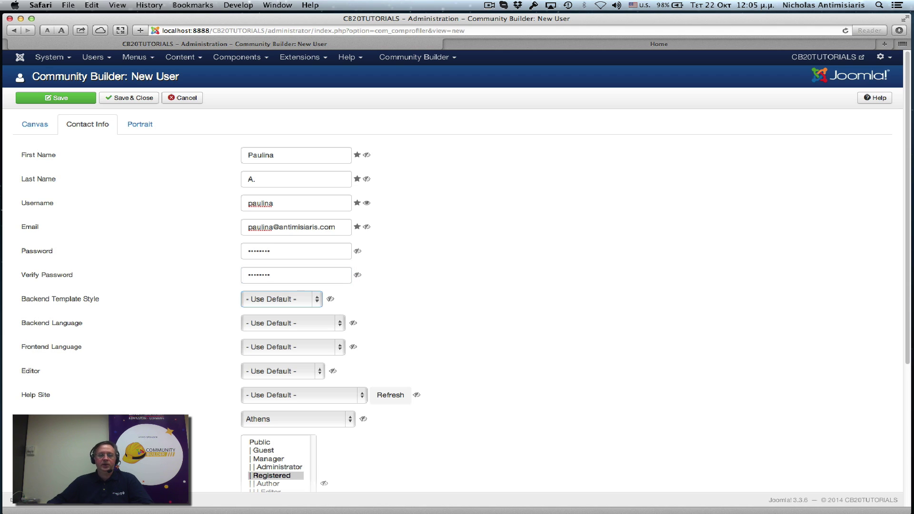
click(109, 100)
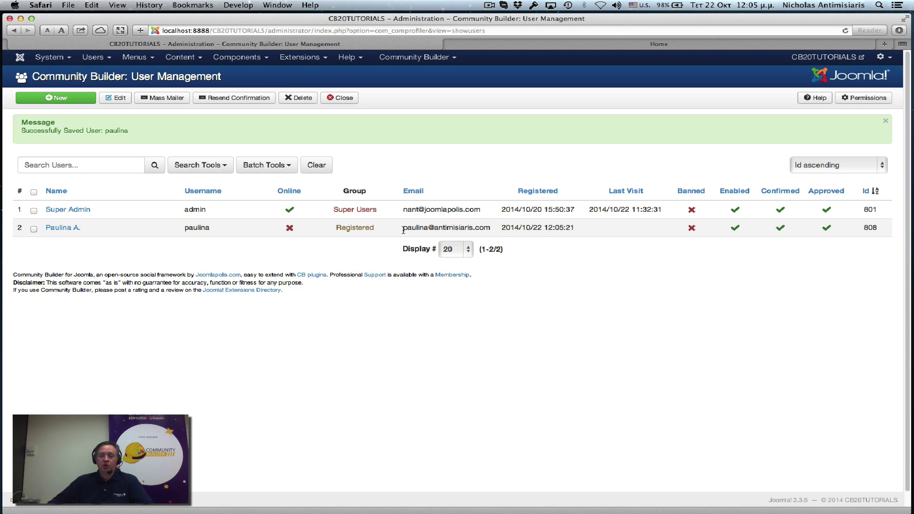
Step: Select the new user's email address in the User Management list and switch applications
drag(403, 230, 491, 230)
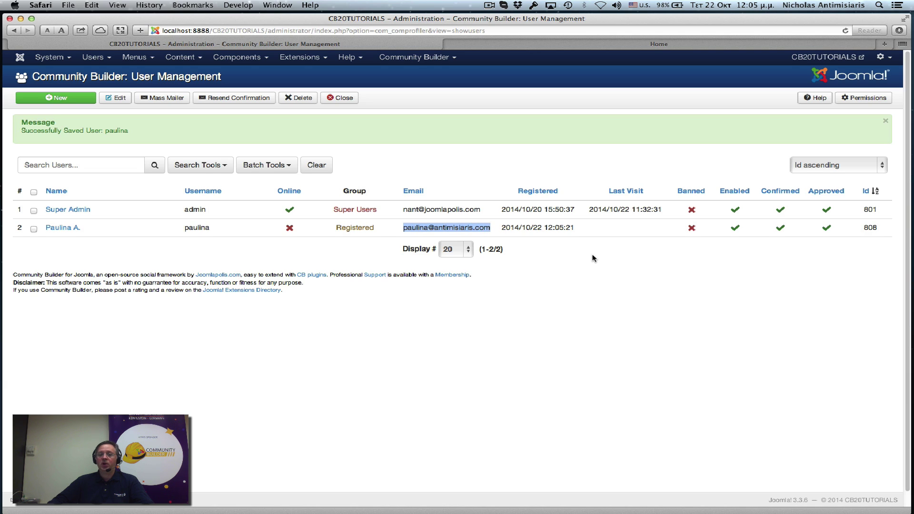
key(super+Tab)
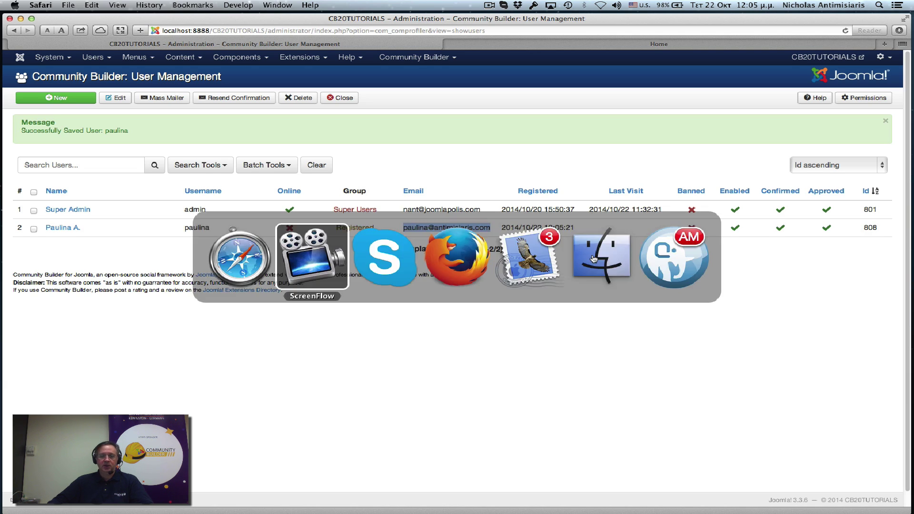
Step: In Mail, rearrange the two 'New User Details' message windows and close both
key(super+Tab)
key(super+Tab)
key(super+Tab)
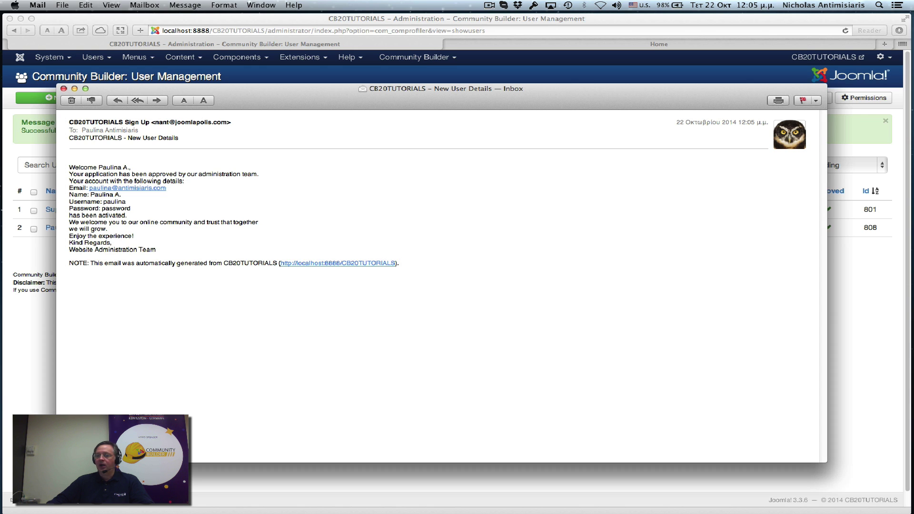
drag(458, 91, 429, 92)
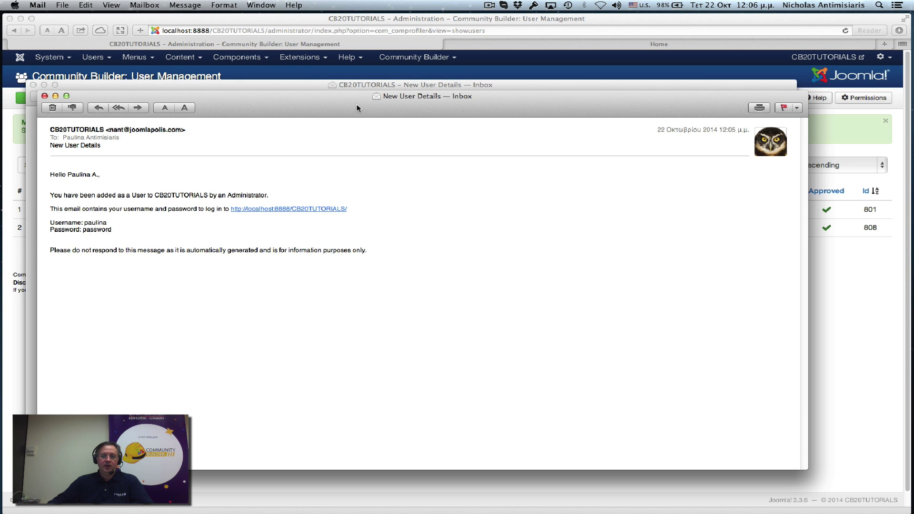
drag(357, 107, 499, 90)
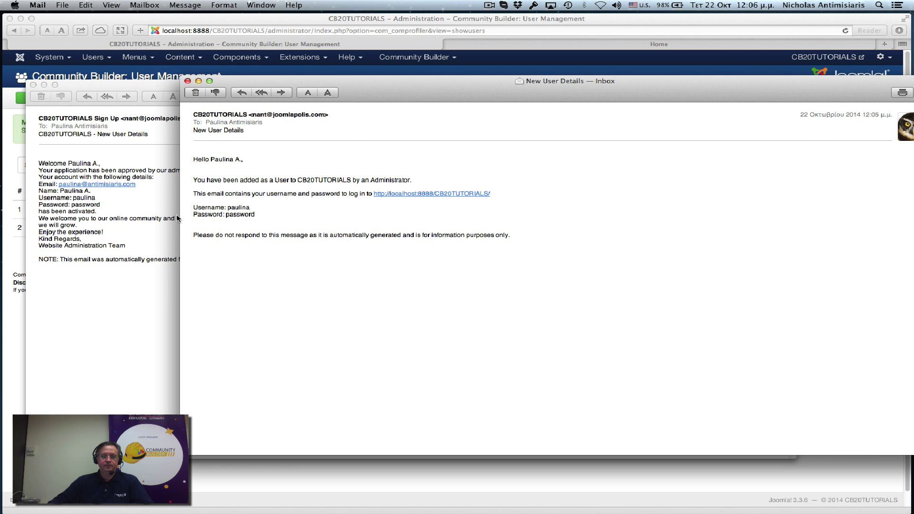
drag(180, 216, 446, 210)
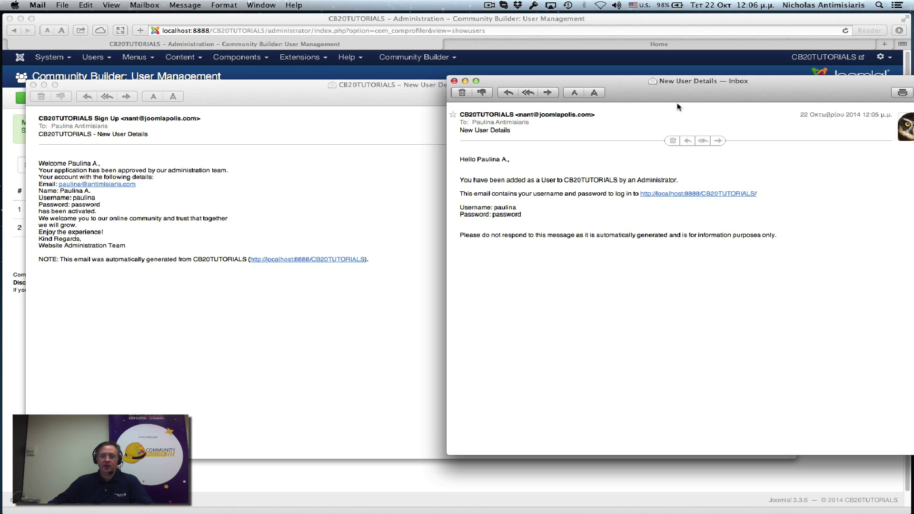
drag(704, 93, 619, 99)
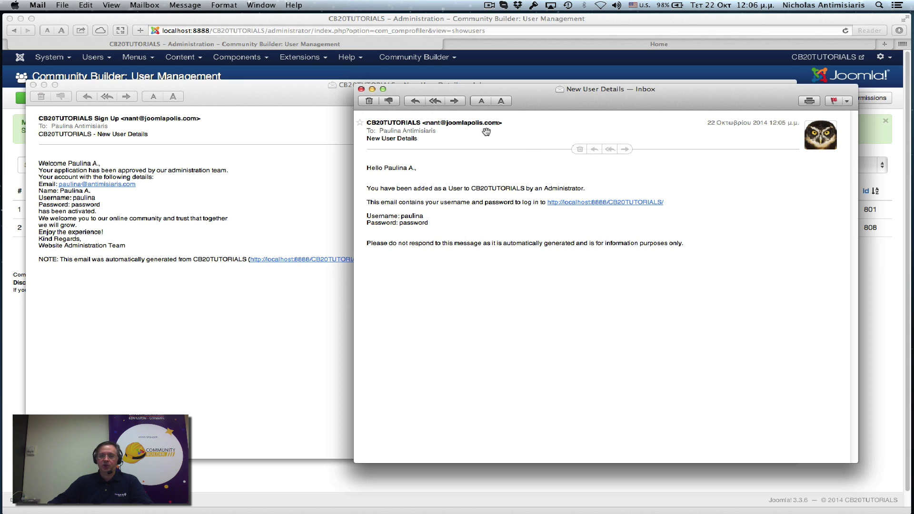
click(361, 89)
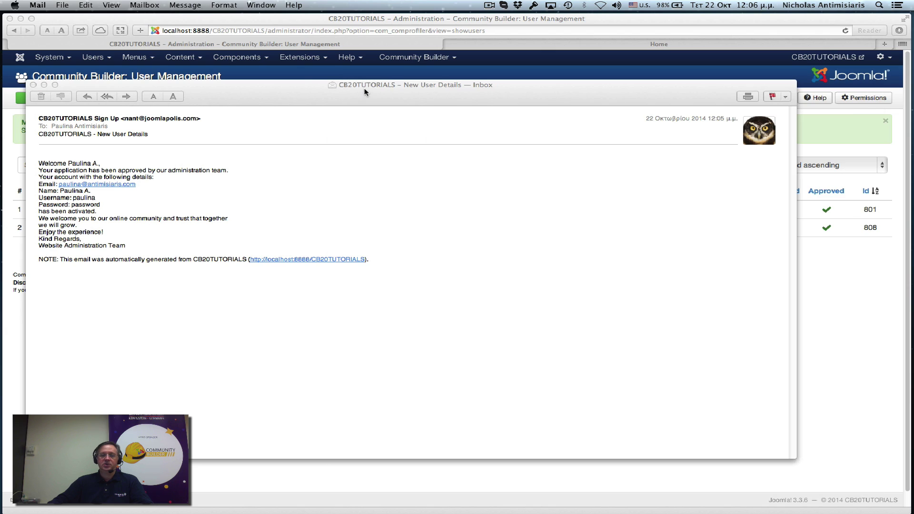
click(33, 85)
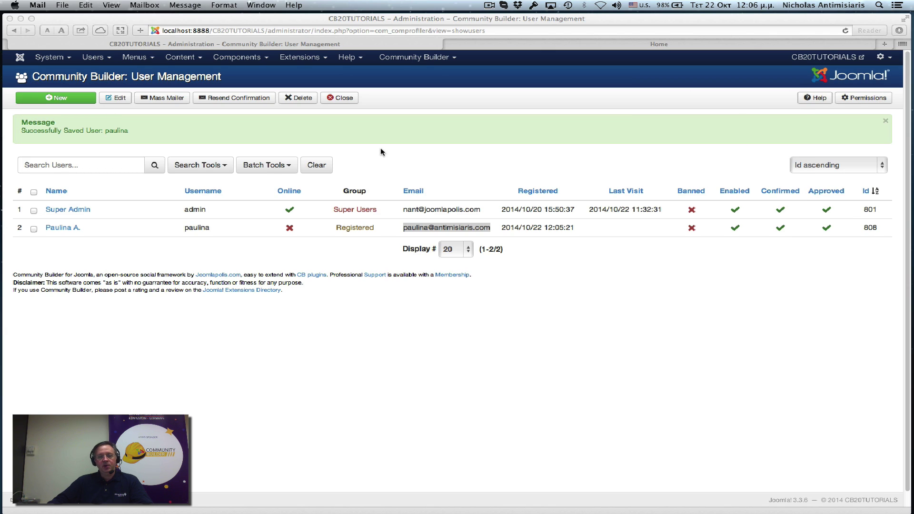
Step: In Plugin Manager, set the User - Joomla! plugin's Notification Mail to User to No and save
click(298, 62)
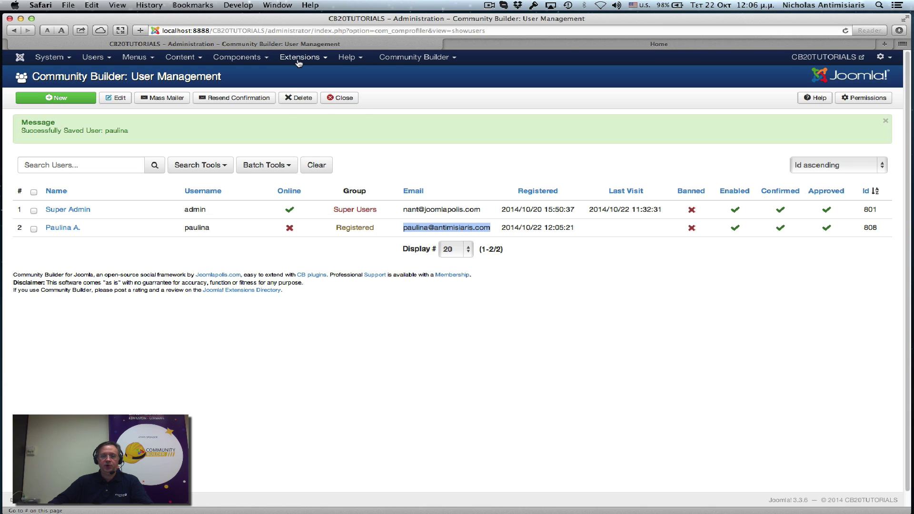
click(298, 62)
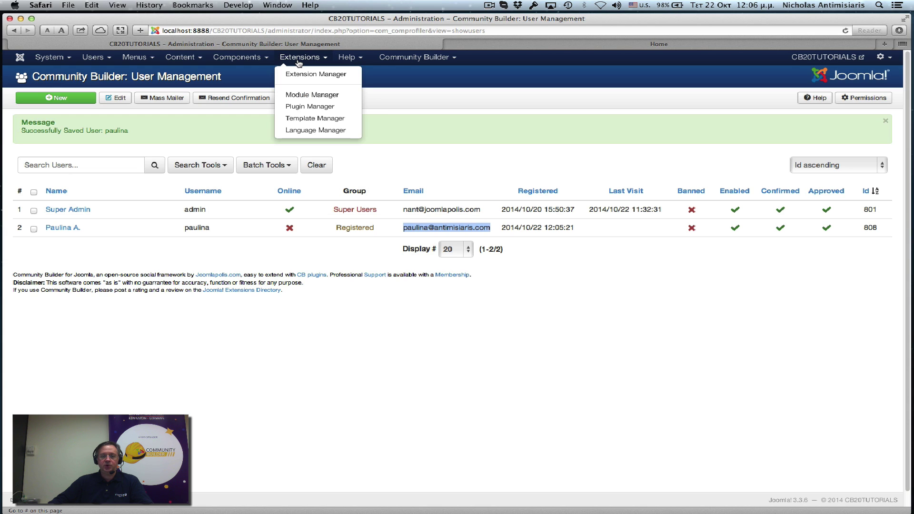
click(310, 107)
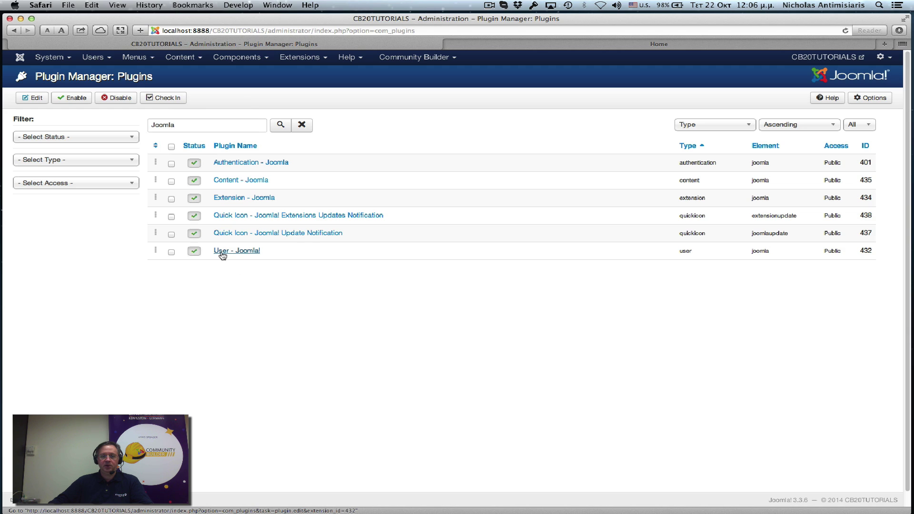
click(240, 254)
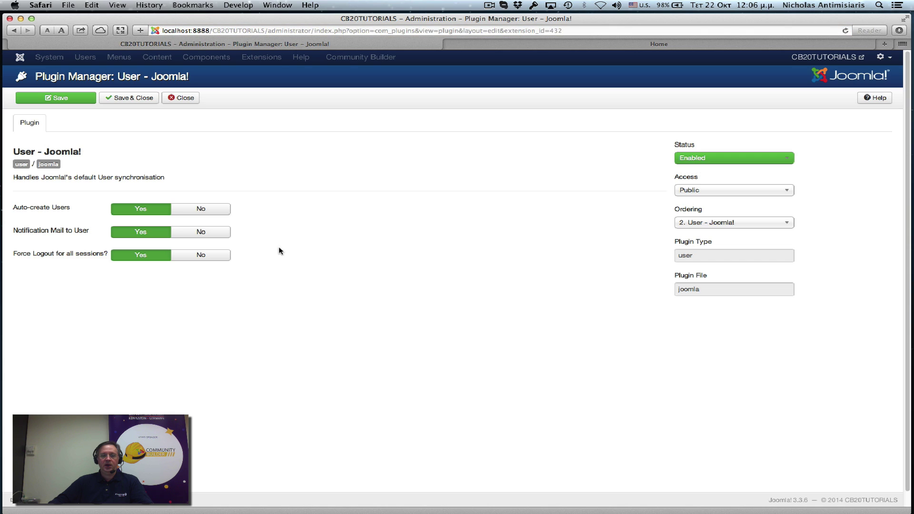
mouse_move(22, 236)
click(212, 234)
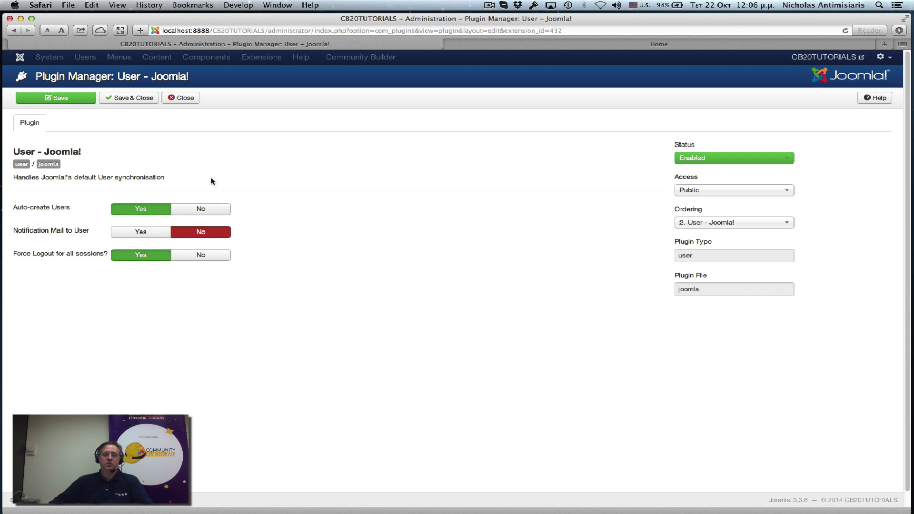
click(141, 98)
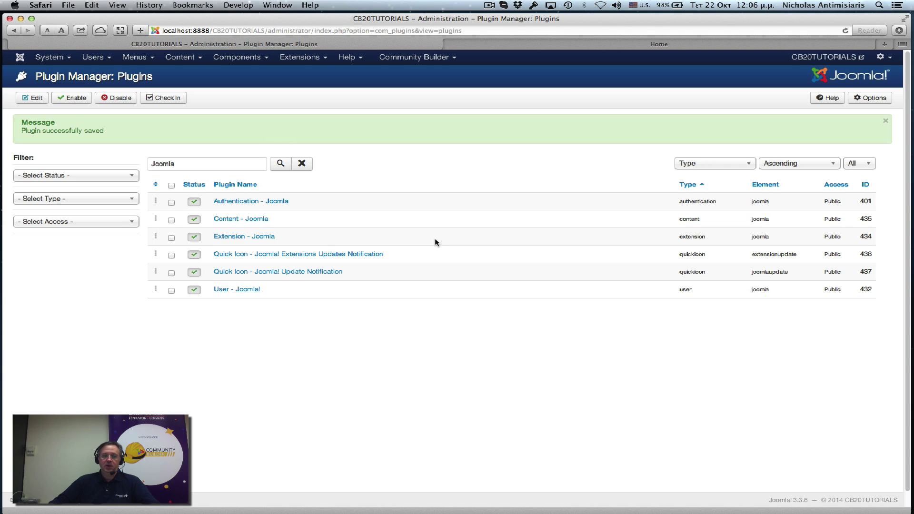
Step: Compare the Community Builder user list with Joomla's User Manager, then return to CB User Management
click(408, 58)
click(414, 86)
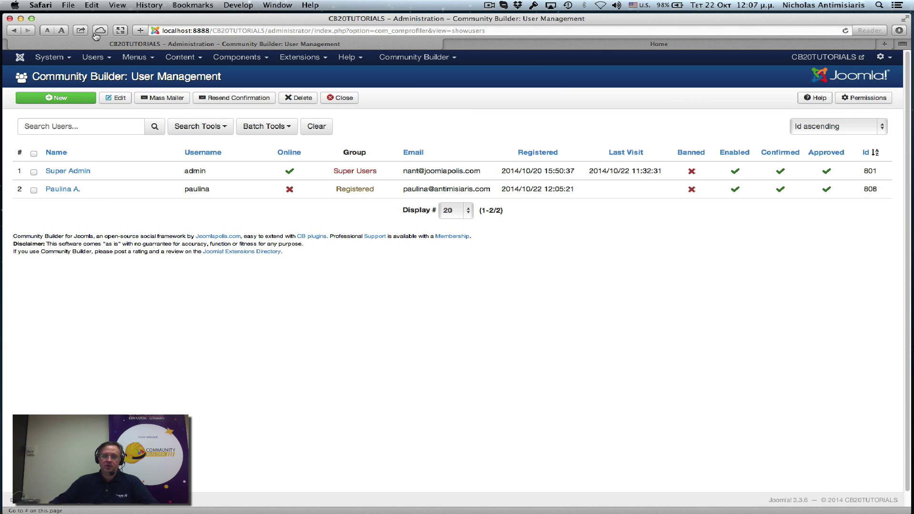
click(96, 58)
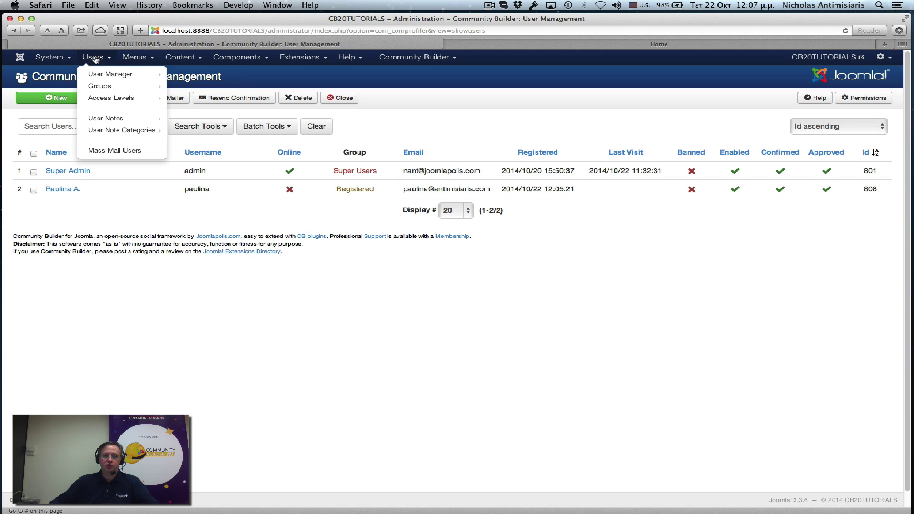
click(100, 73)
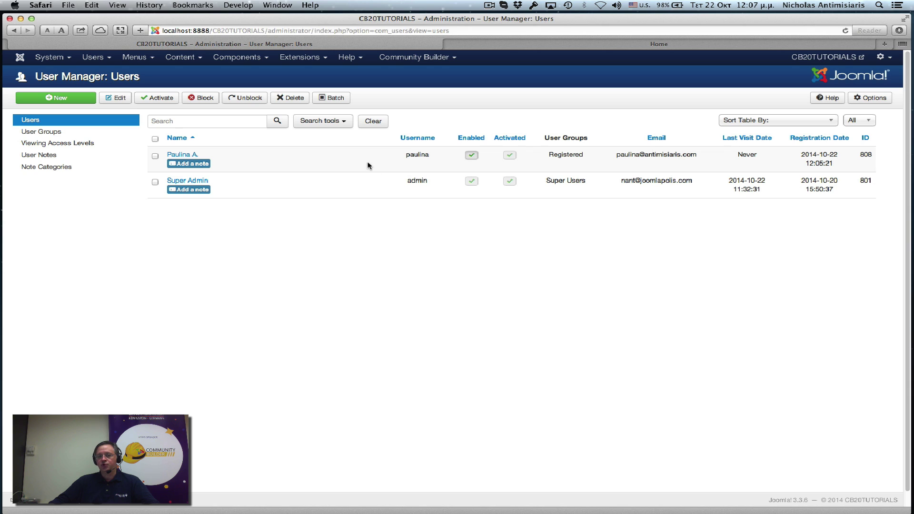
click(409, 57)
click(404, 86)
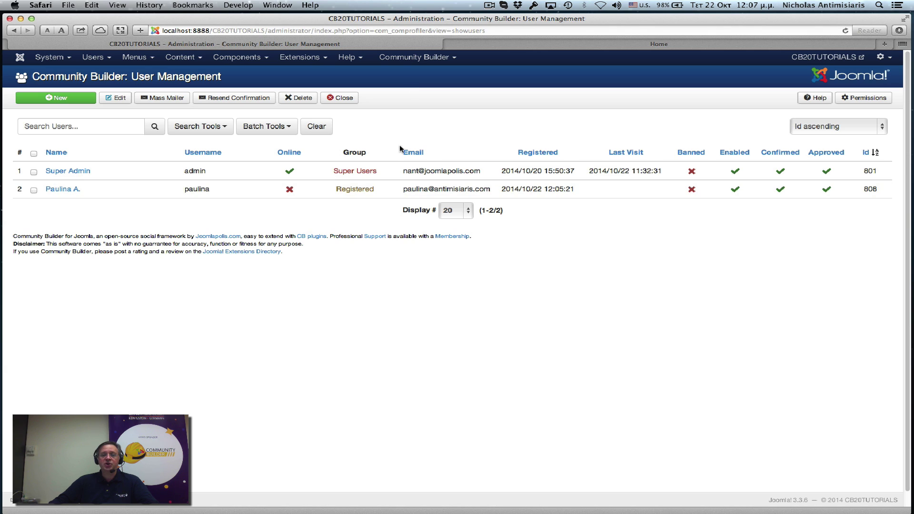
Step: On the Home tab, sign in through the CB Login module with the new member's username and password
click(547, 47)
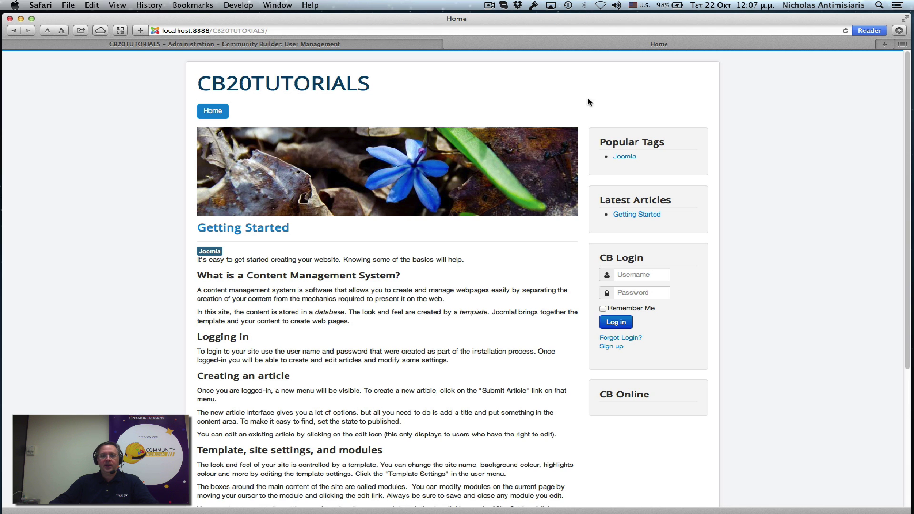
click(638, 272)
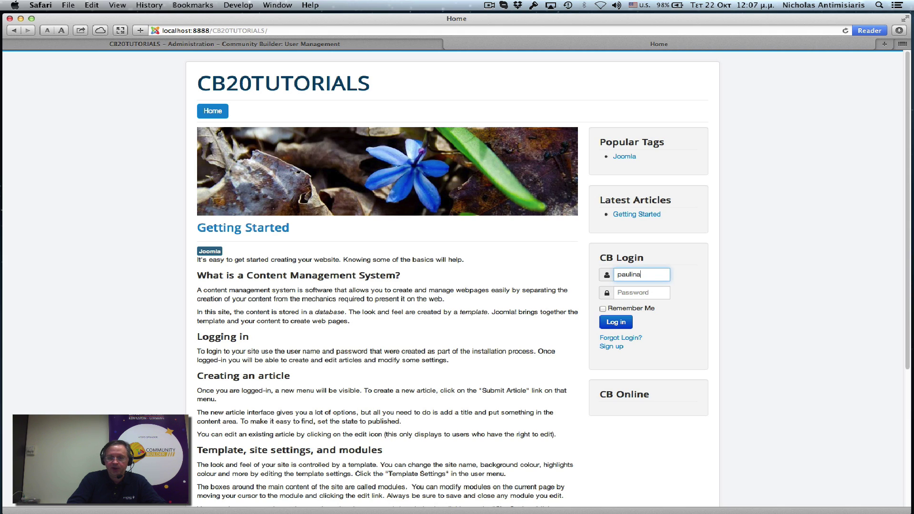
key(Tab)
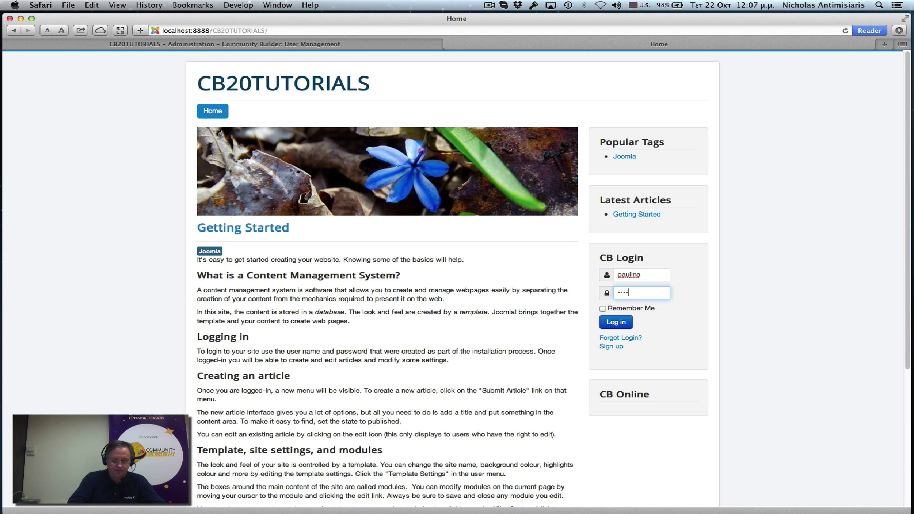
key(BackSpace)
key(BackSpace)
key(BackSpace)
key(BackSpace)
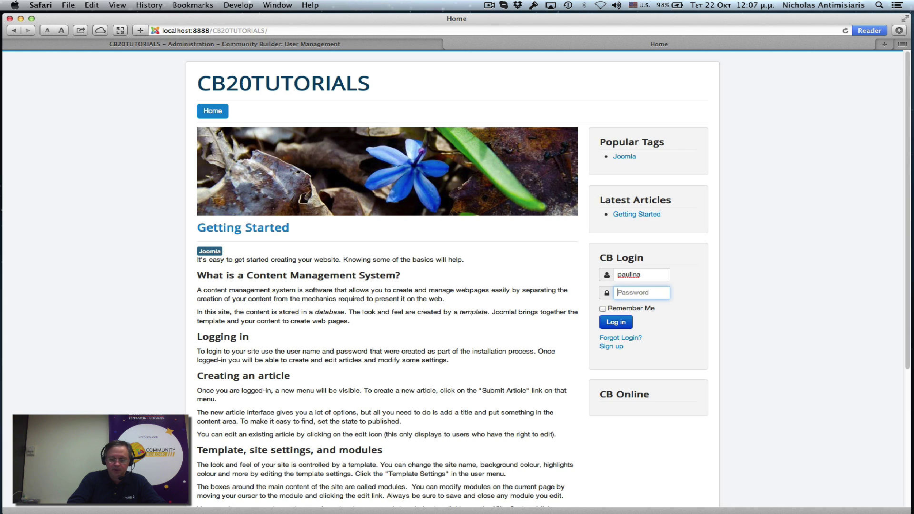
key(Return)
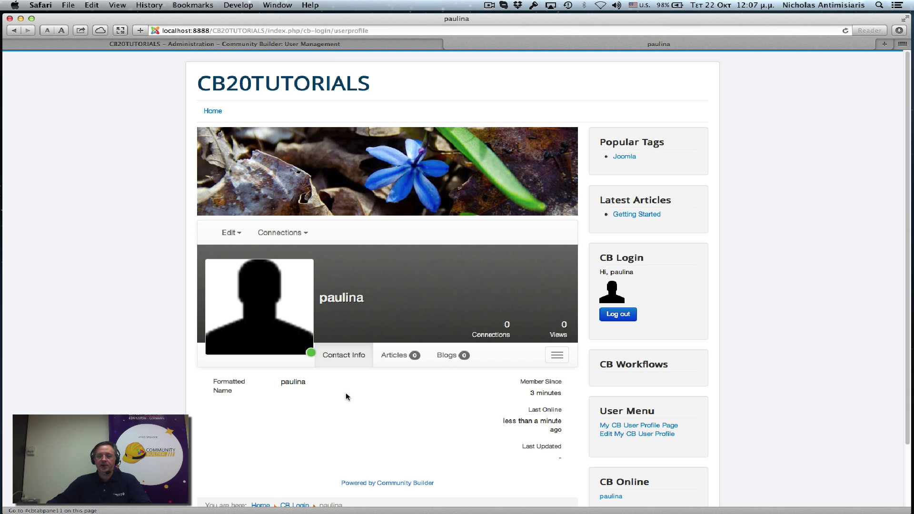
scroll(452, 412, down, 3)
scroll(452, 412, up, 3)
Step: Edit the profile and choose the boat photo from the gallery as the canvas image
mouse_move(228, 233)
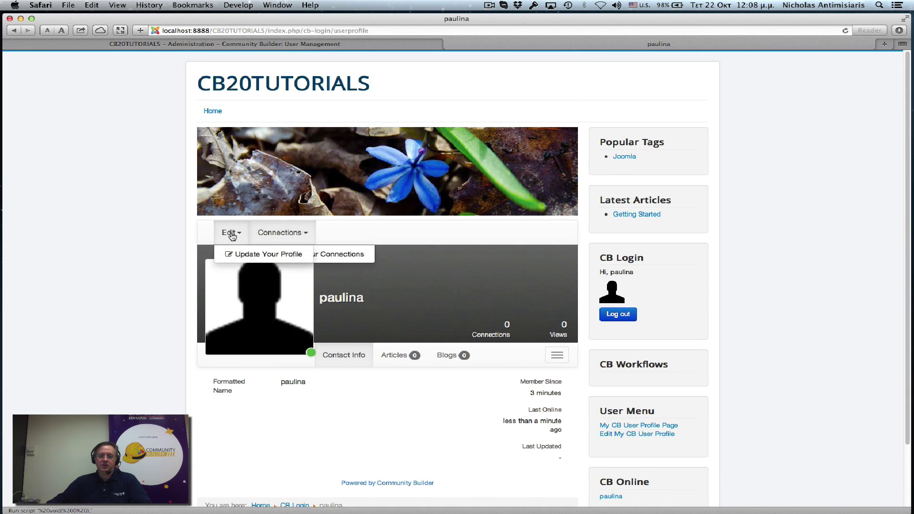
click(241, 255)
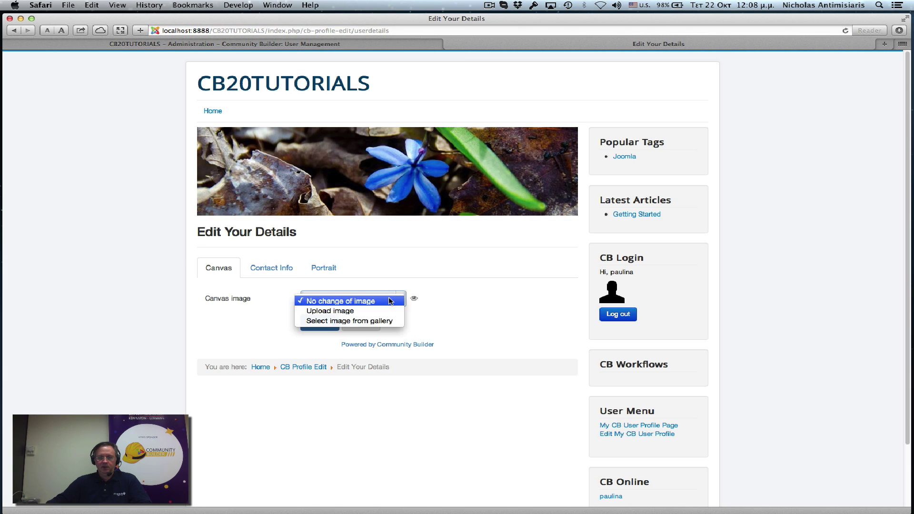
click(373, 302)
click(371, 321)
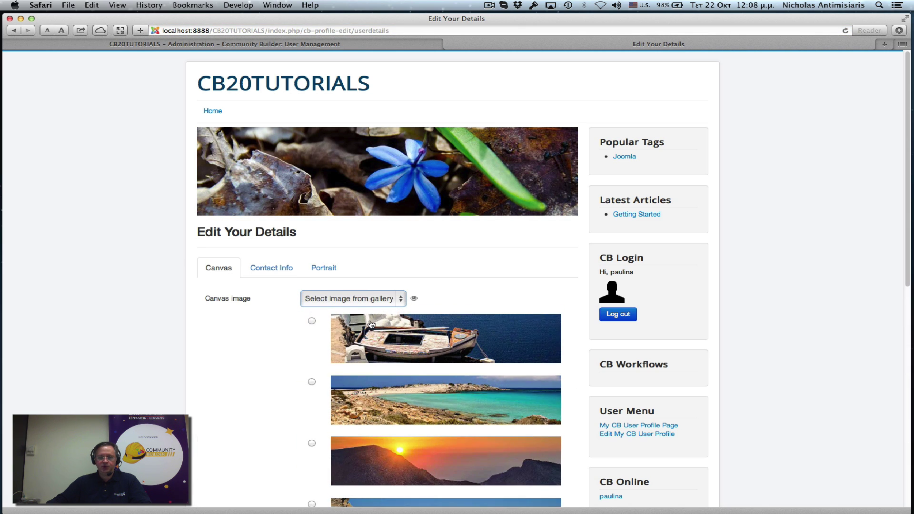
click(312, 320)
Step: Pick the elephant gallery image as the portrait and update the profile
click(329, 266)
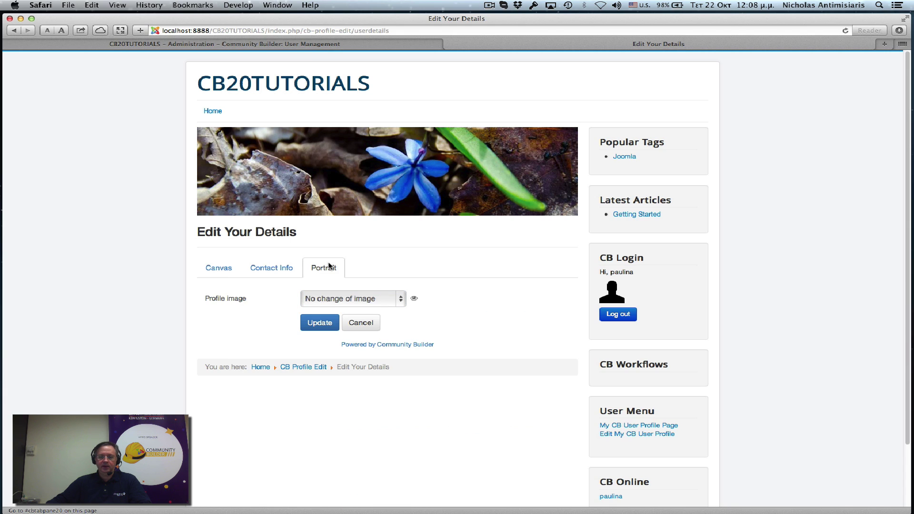
click(360, 303)
click(360, 322)
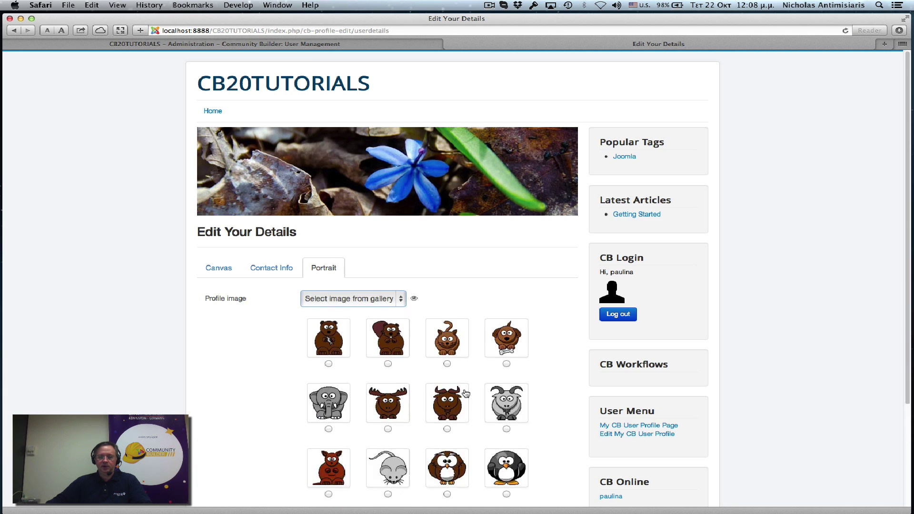
click(328, 431)
scroll(281, 418, down, 3)
click(315, 449)
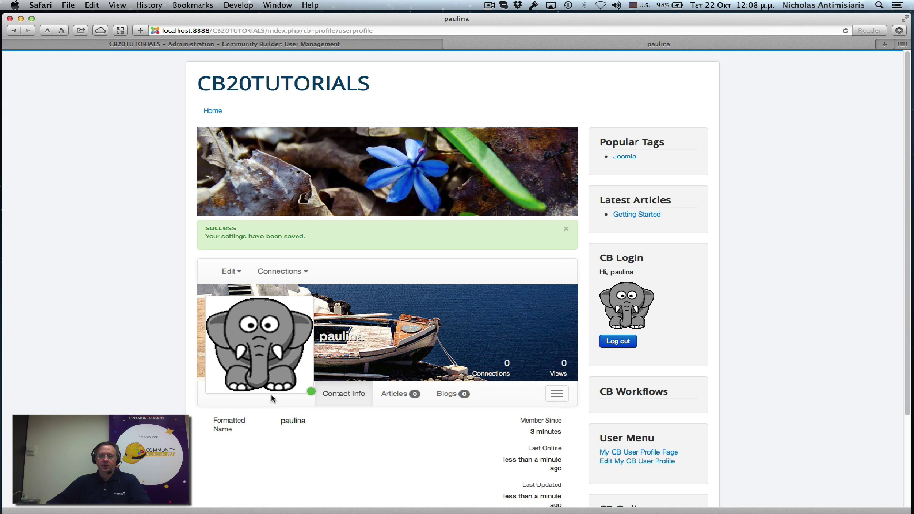
scroll(352, 404, down, 3)
scroll(365, 400, up, 3)
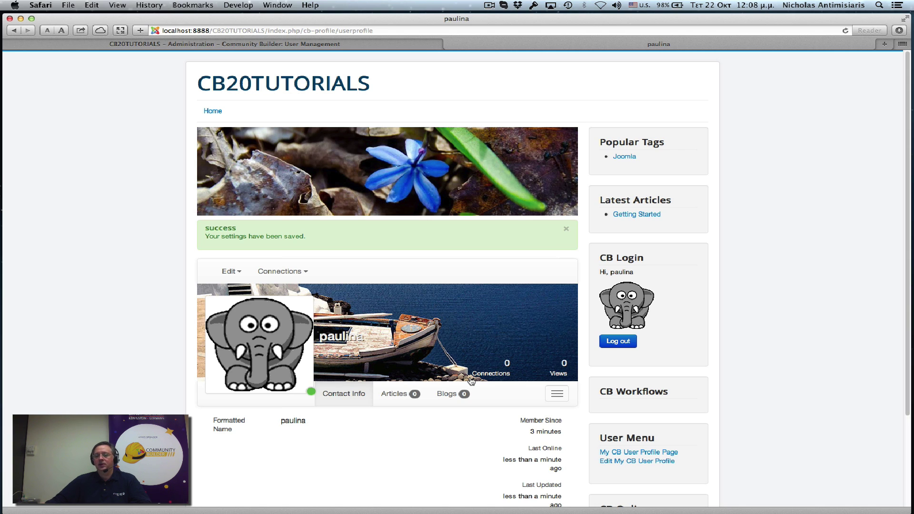
Step: Log out via CB Login, open the Sign up registration form, and click into First Name
click(619, 342)
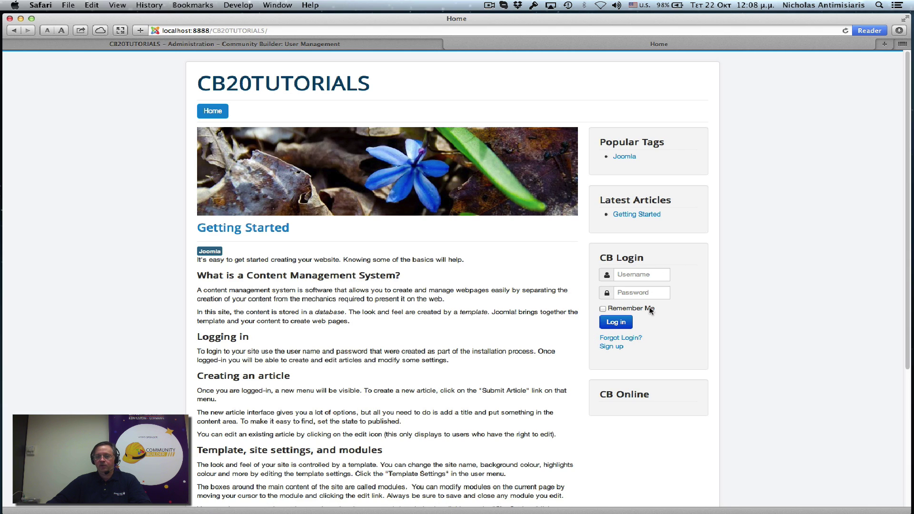
click(612, 347)
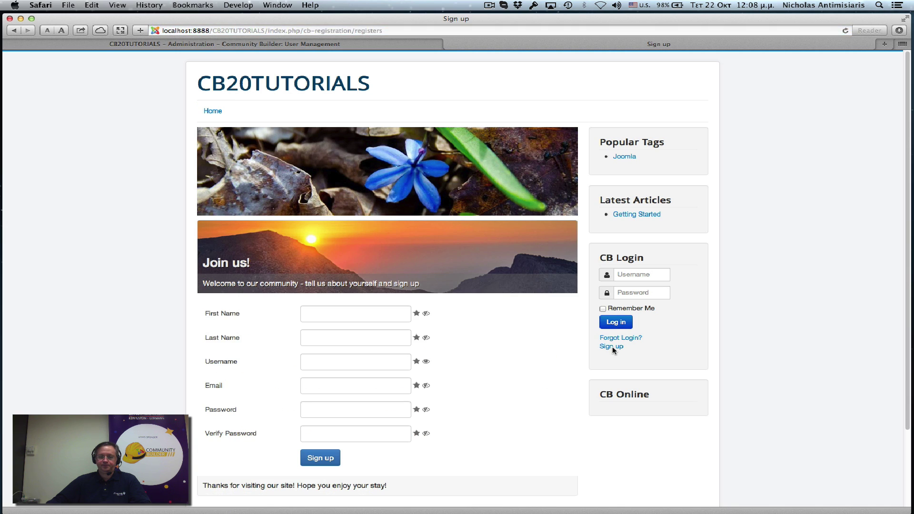
scroll(570, 376, down, 3)
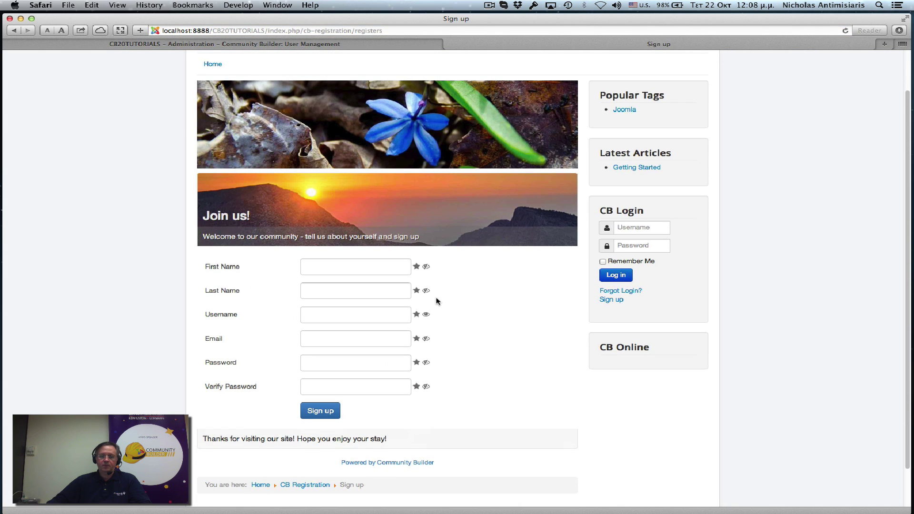
click(350, 266)
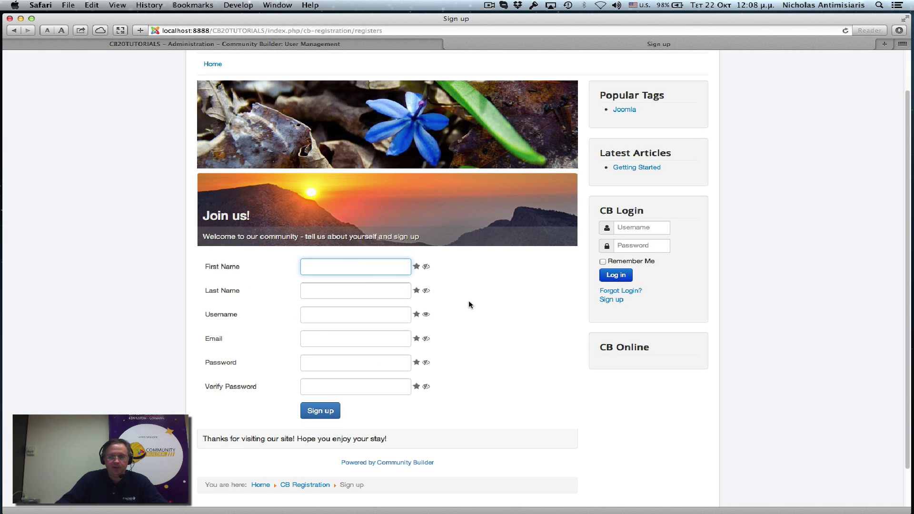
scroll(528, 346, up, 1)
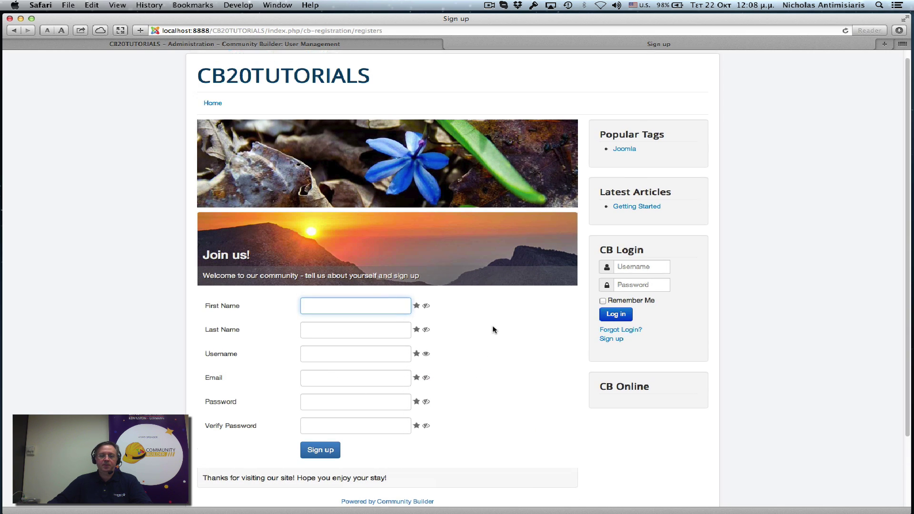
scroll(491, 328, up, 1)
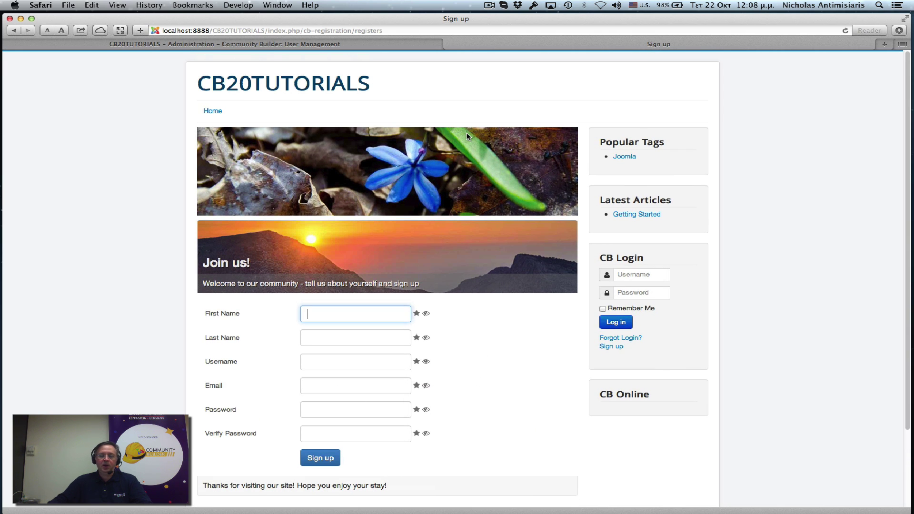
Step: Open Community Builder's Configuration on the Registration tab to see Admin Approval and Email Confirmation set to Yes
click(247, 44)
click(414, 57)
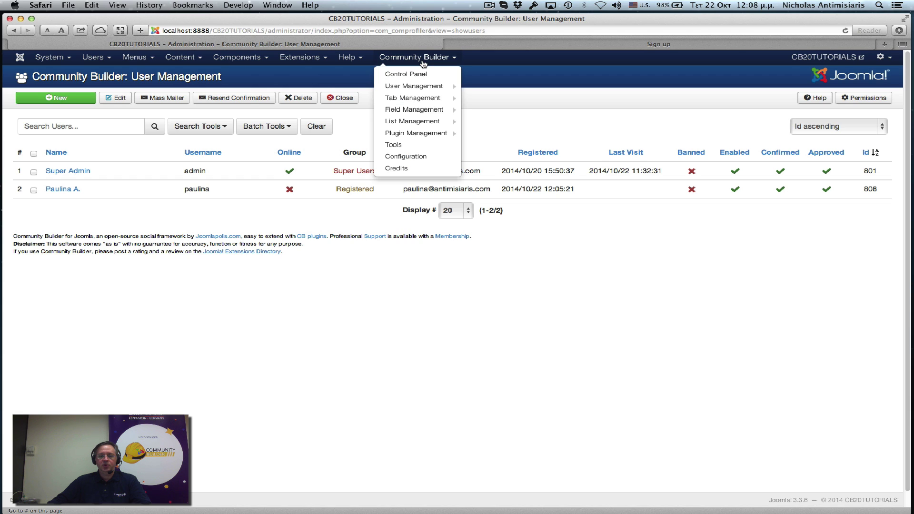
mouse_move(421, 87)
click(412, 159)
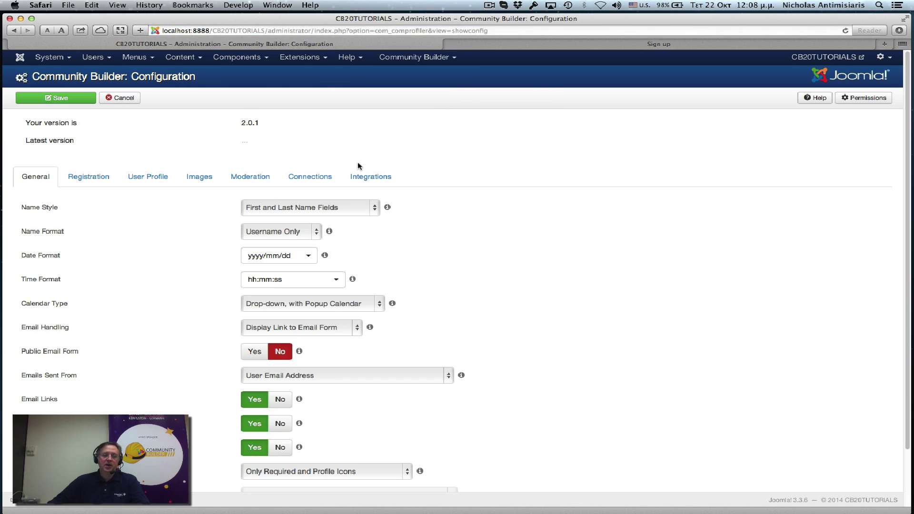
click(84, 179)
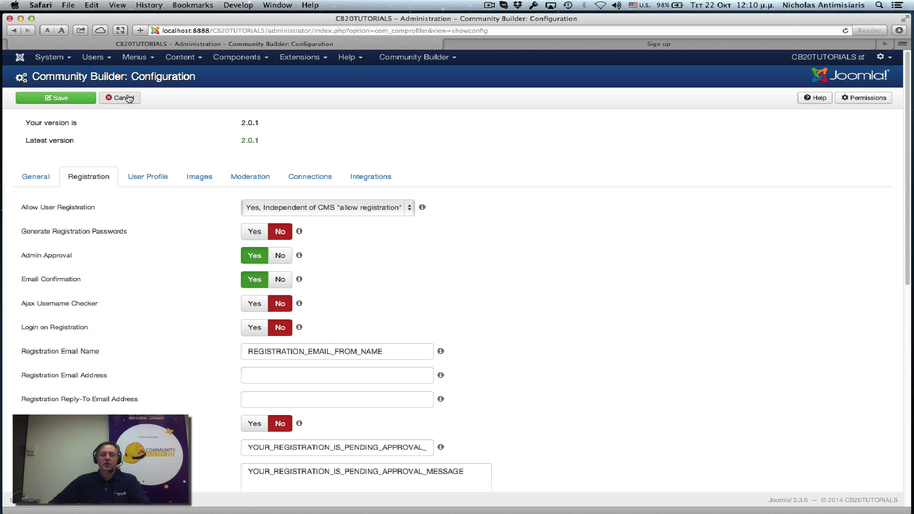
Step: Fill in the new member's first name, last name, username and e-mail address on the sign-up form
click(521, 42)
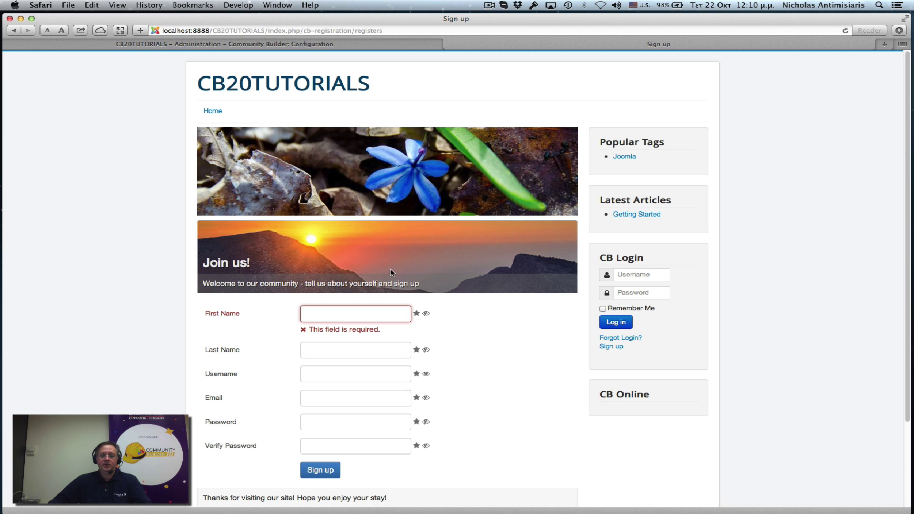
mouse_move(357, 342)
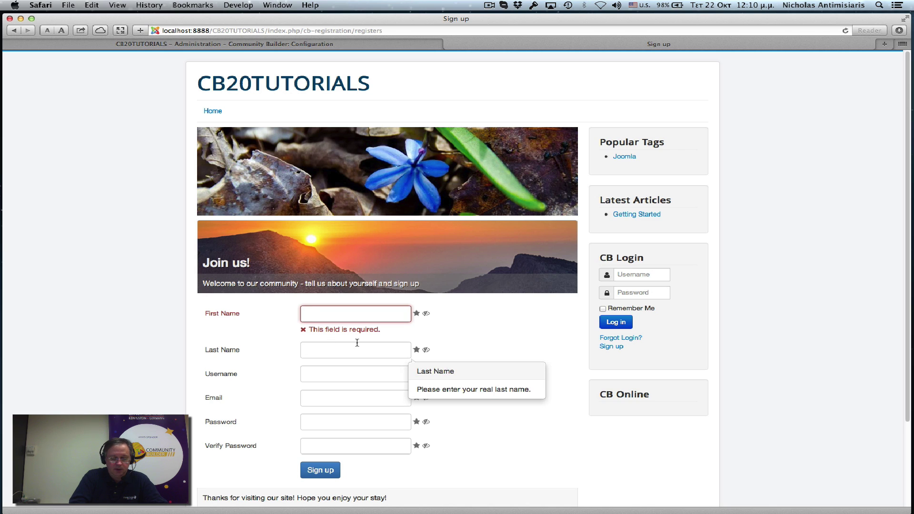
text(Fenia)
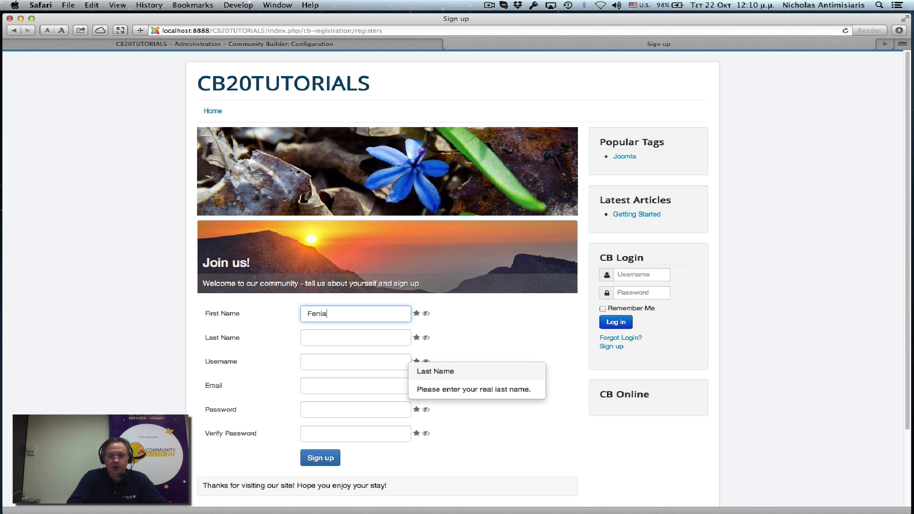
click(355, 337)
text(A.)
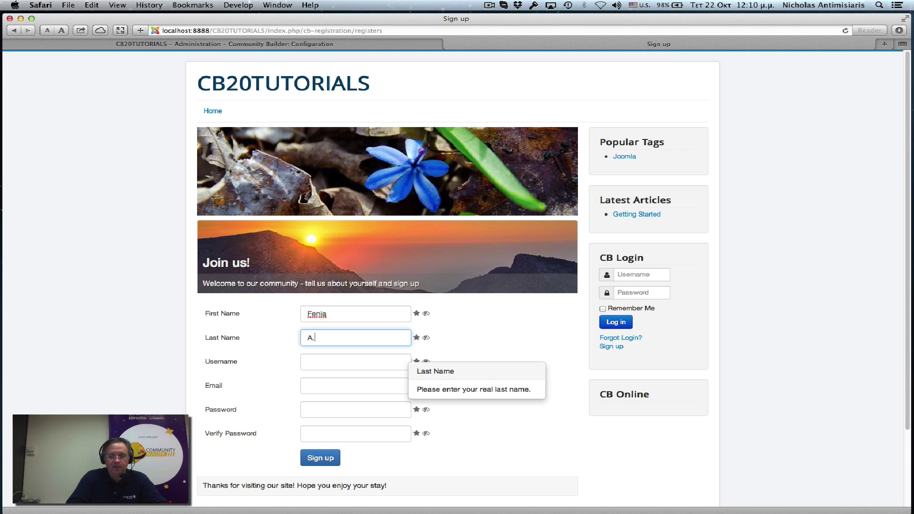
click(355, 362)
text(fenia)
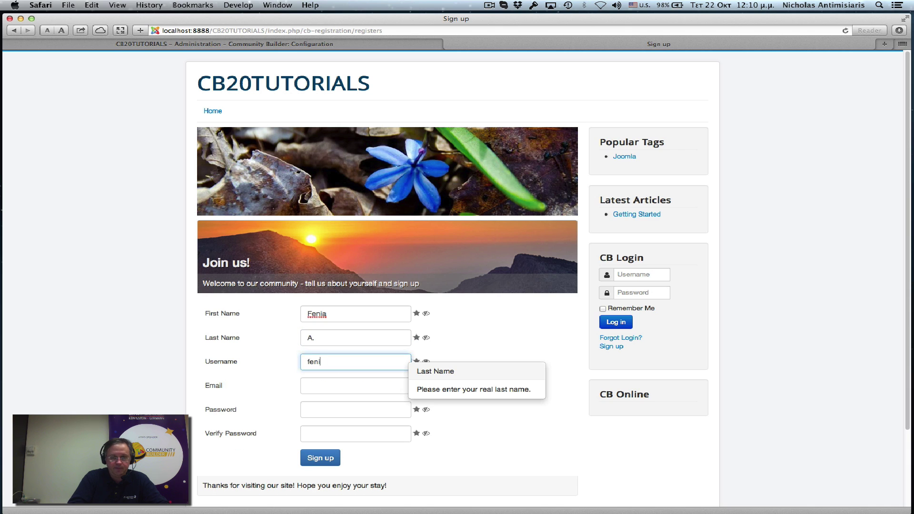
click(356, 386)
text(p)
key(BackSpace)
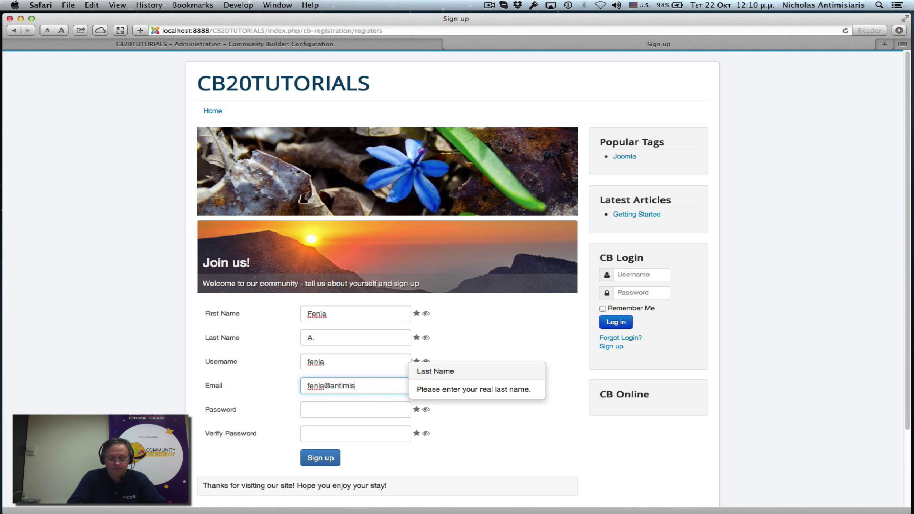
Step: Enter and verify the account password, then submit the registration
key(Tab)
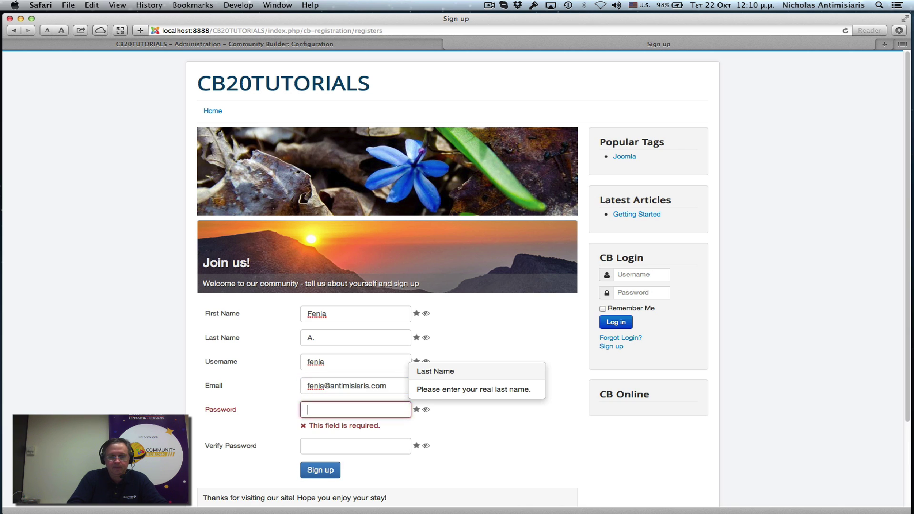
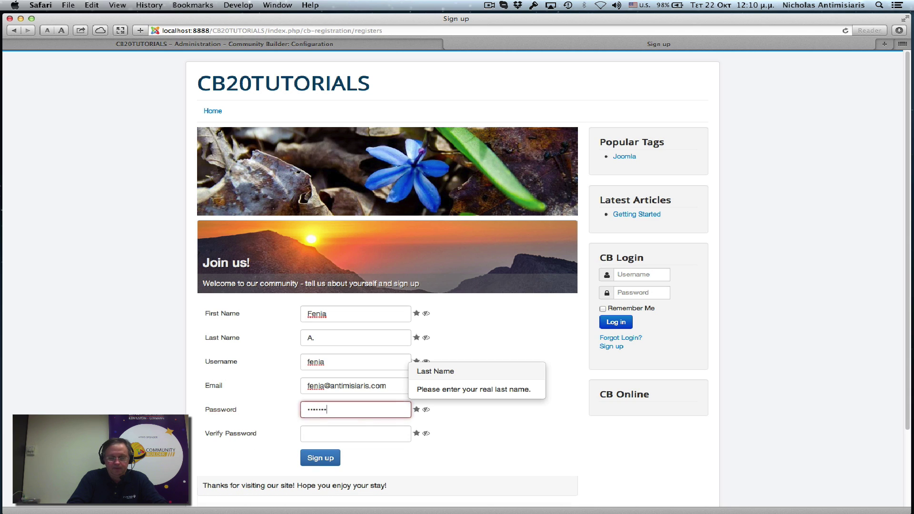
key(Tab)
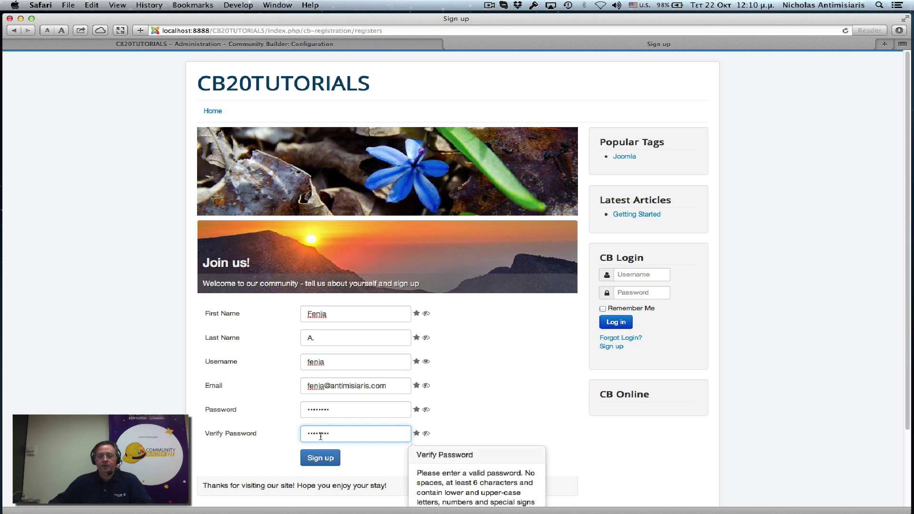
click(316, 458)
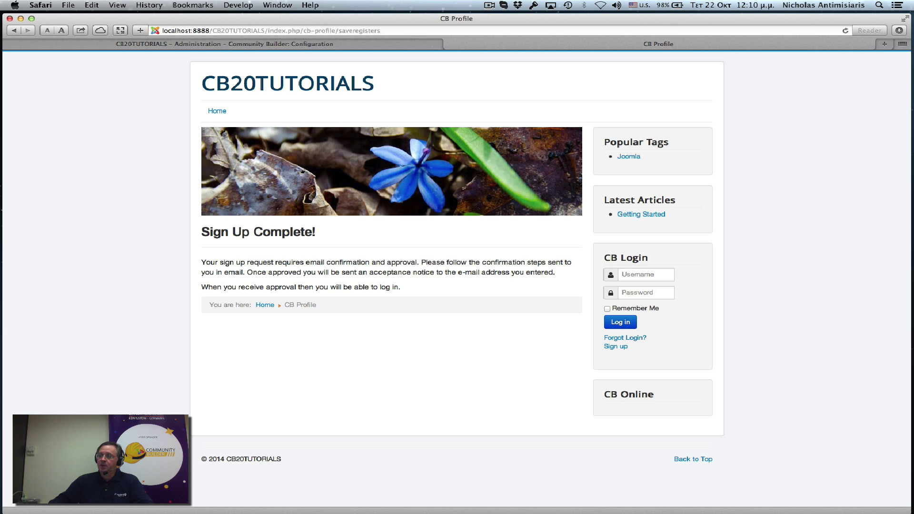
Step: Confirm the new account's e-mail address using the link in the pending-approval message
key(super+Tab)
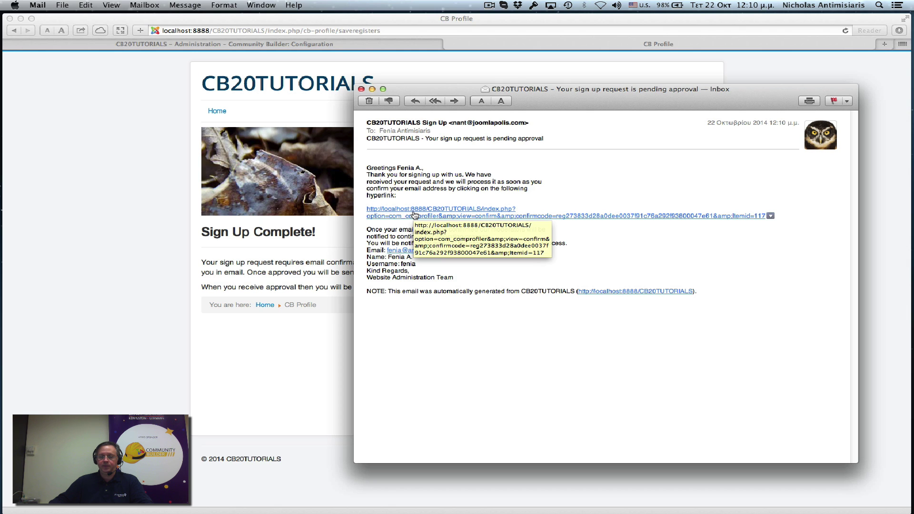
click(414, 215)
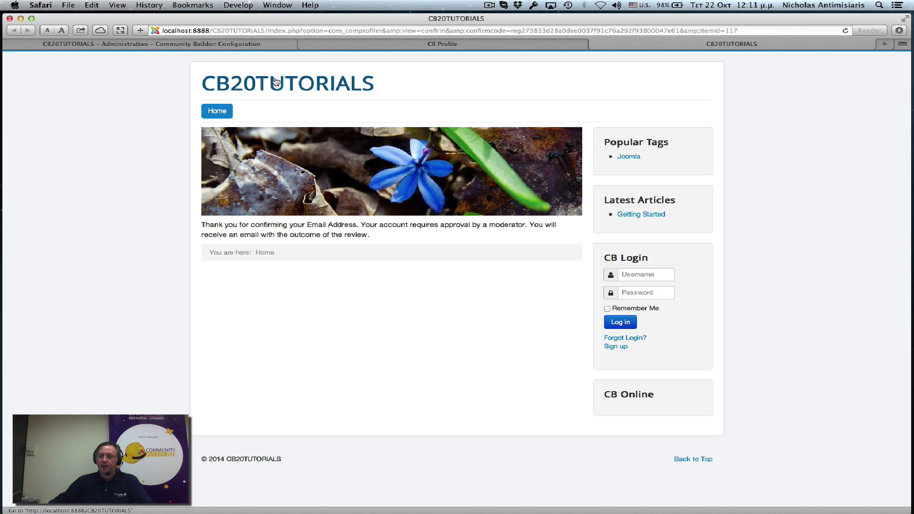
Step: Open Community Builder > User Management to see the new registrant confirmed but not yet approved
click(227, 47)
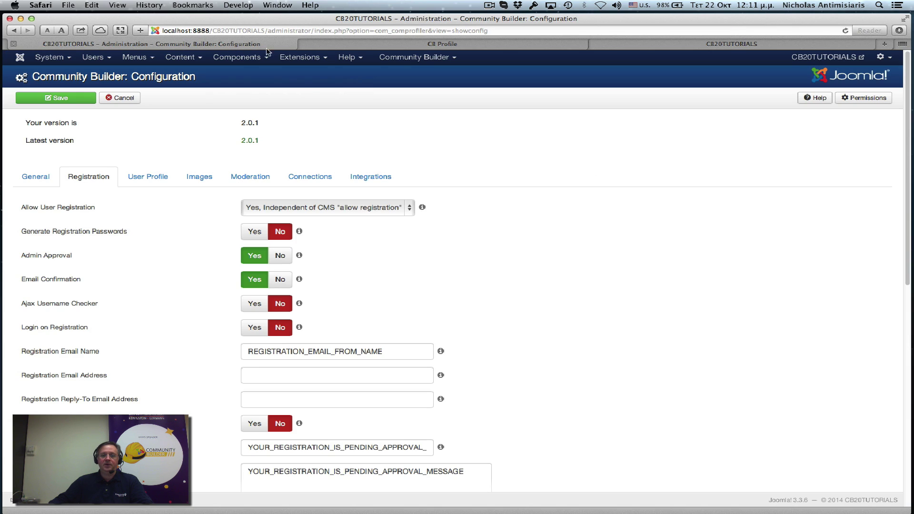
click(404, 58)
click(408, 85)
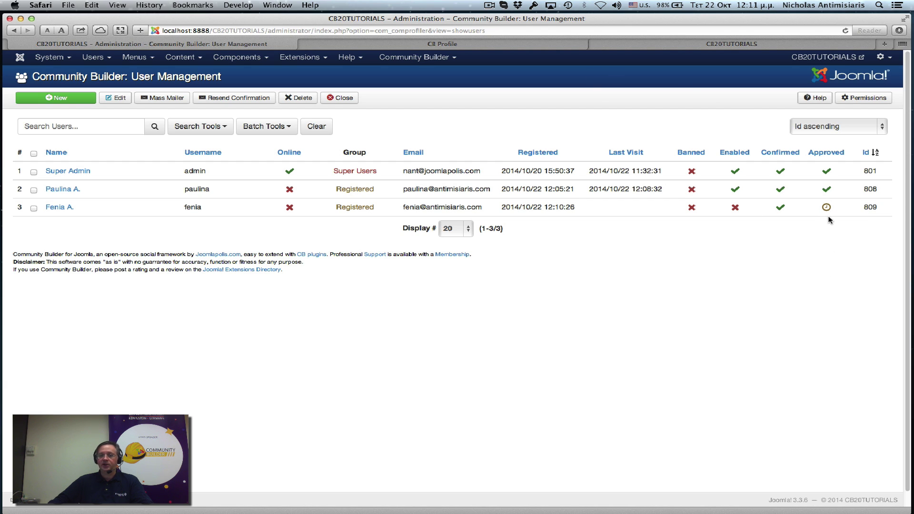
Step: Log in on the front-end home page through CB Login with the administrator's username and password
click(465, 46)
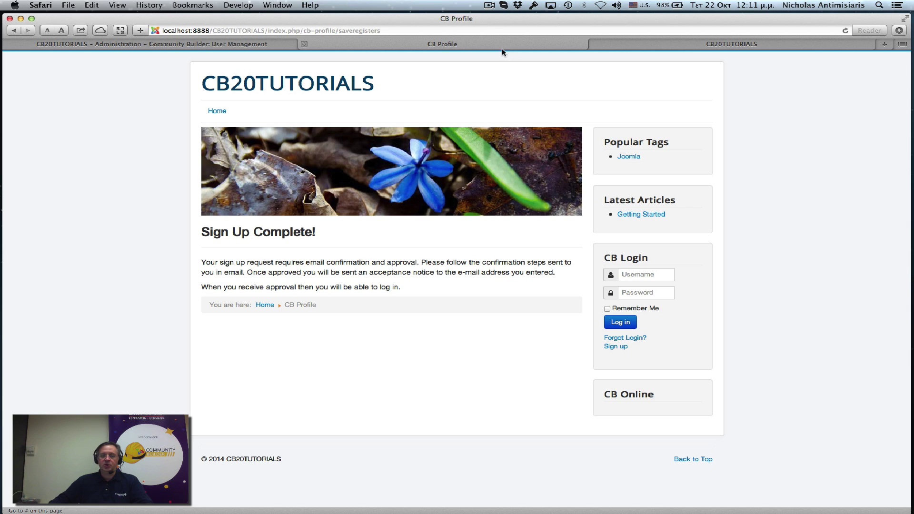
click(217, 110)
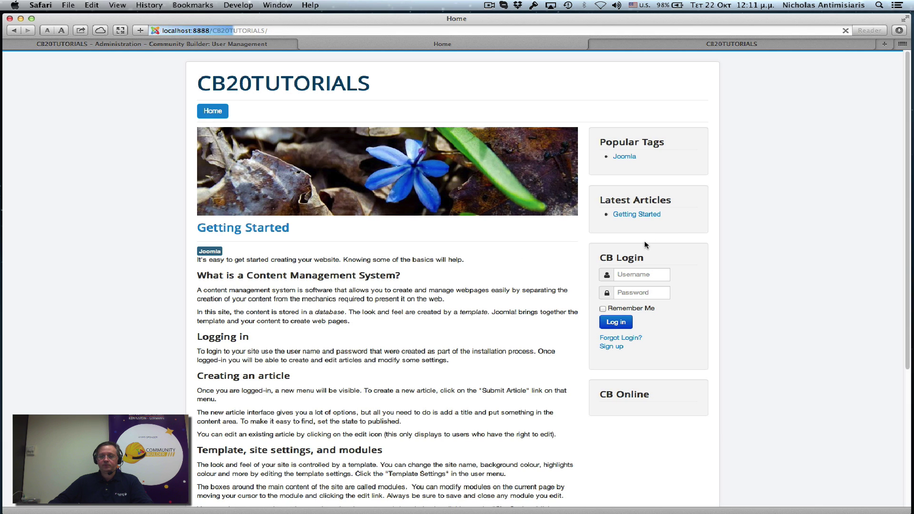
click(638, 274)
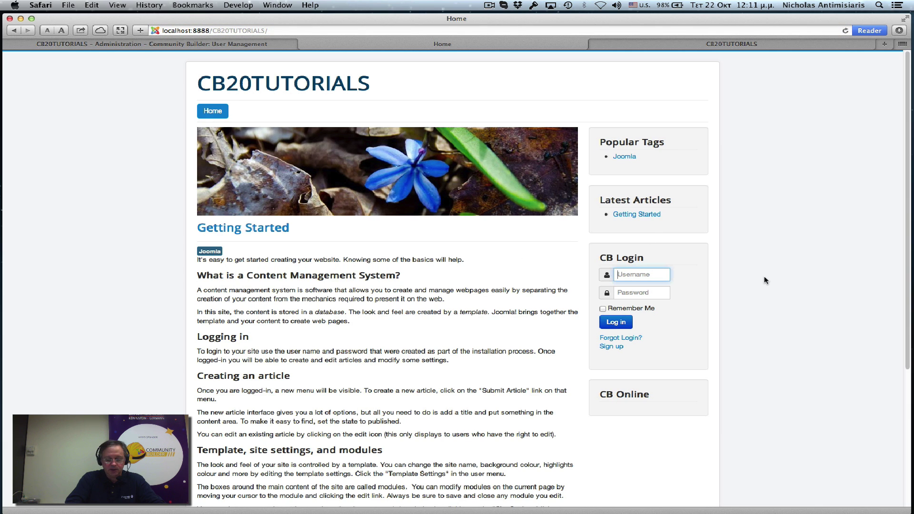
key(Tab)
key(Return)
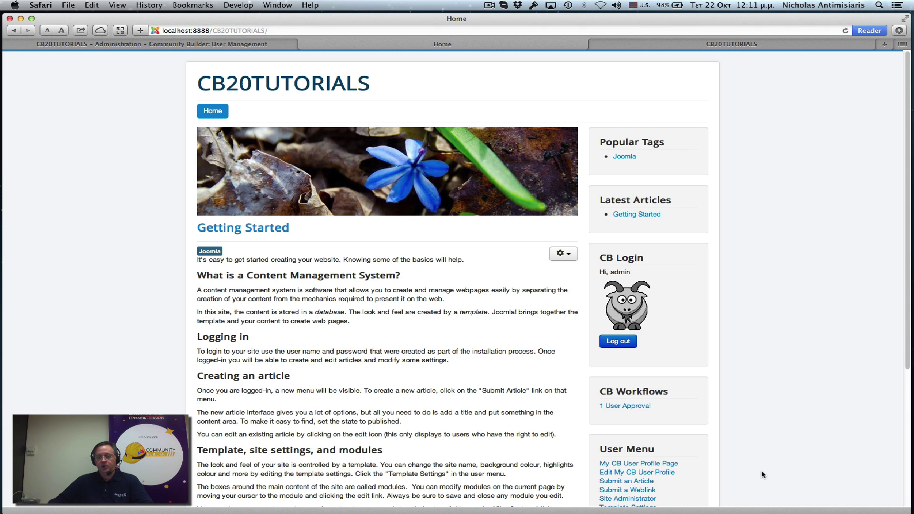
scroll(743, 386, down, 3)
mouse_move(669, 319)
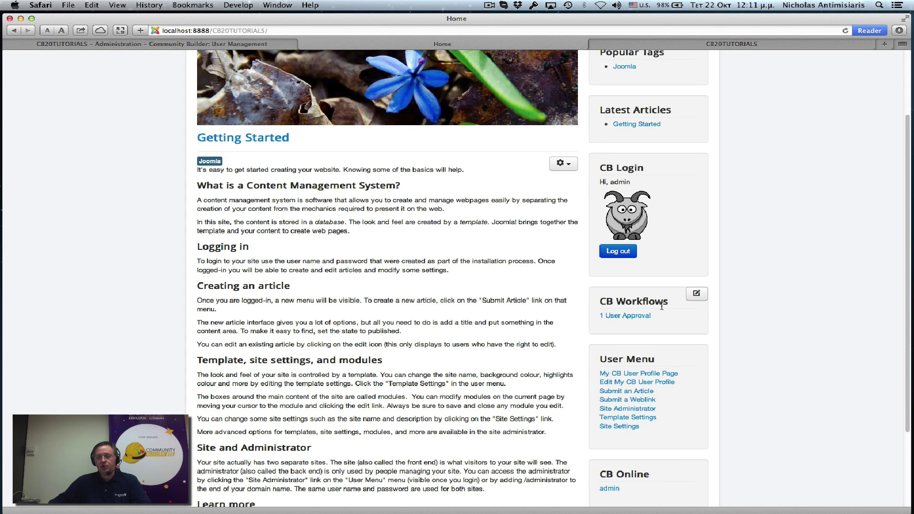
Step: Open the 1 User Approval list, select the pending sign-up and focus its Reject Comment field
click(628, 316)
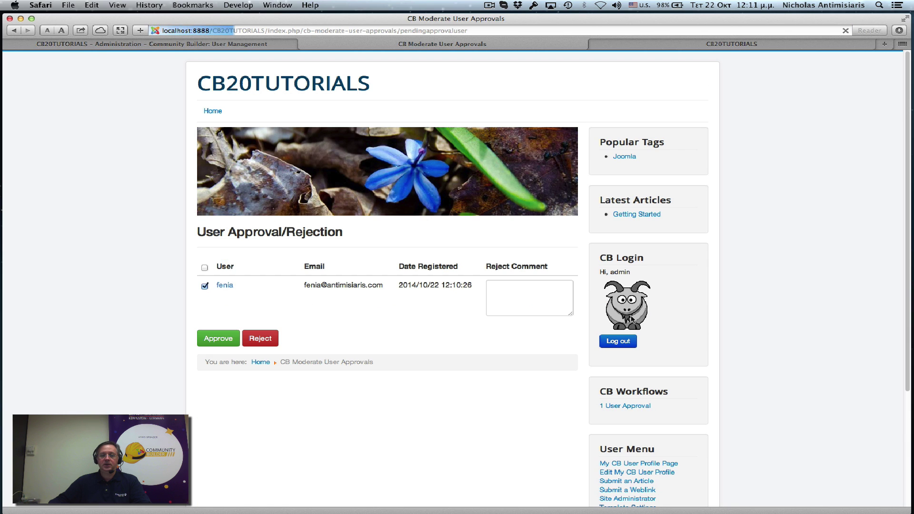
click(205, 317)
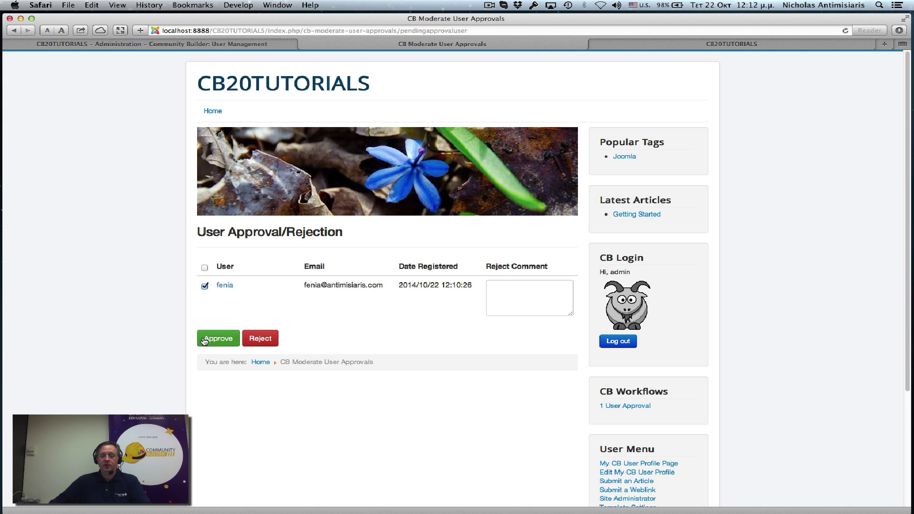
click(509, 288)
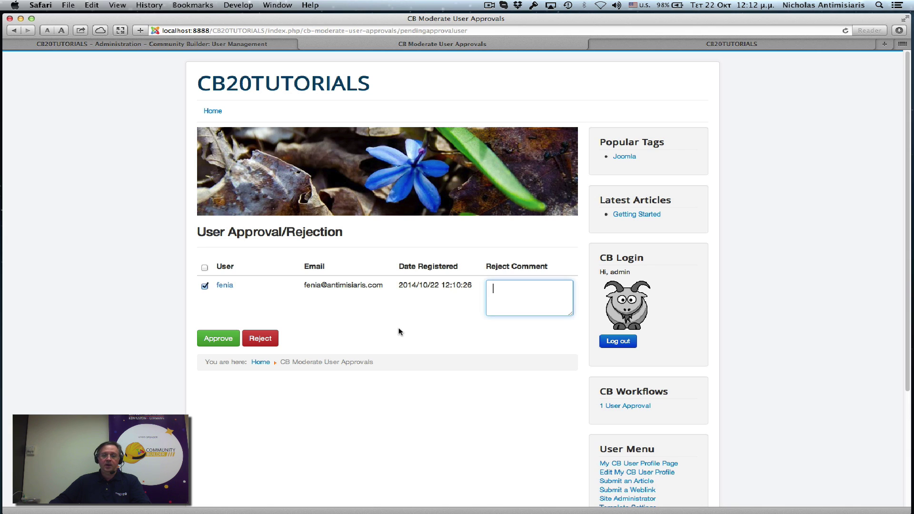
Step: Inspect the pending user's profile and moderation options, then approve the user from the User Approval list
click(224, 286)
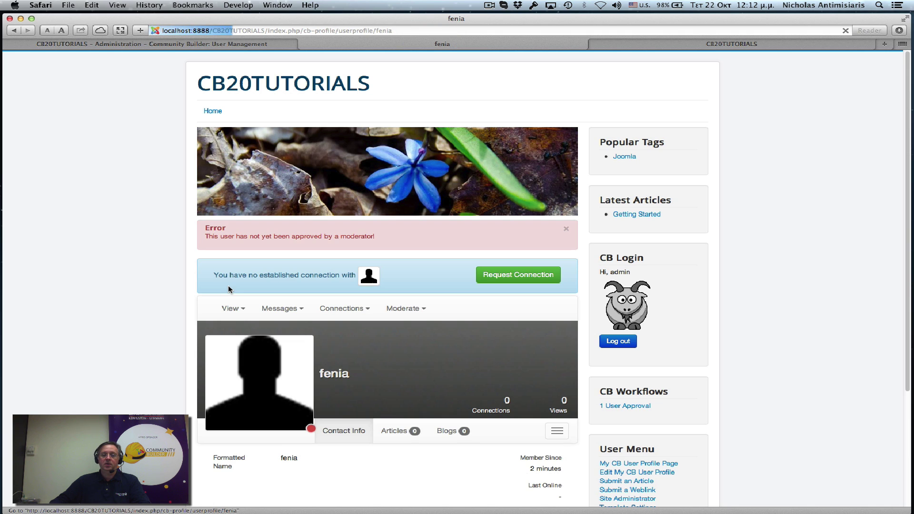
mouse_move(226, 312)
scroll(99, 374, down, 3)
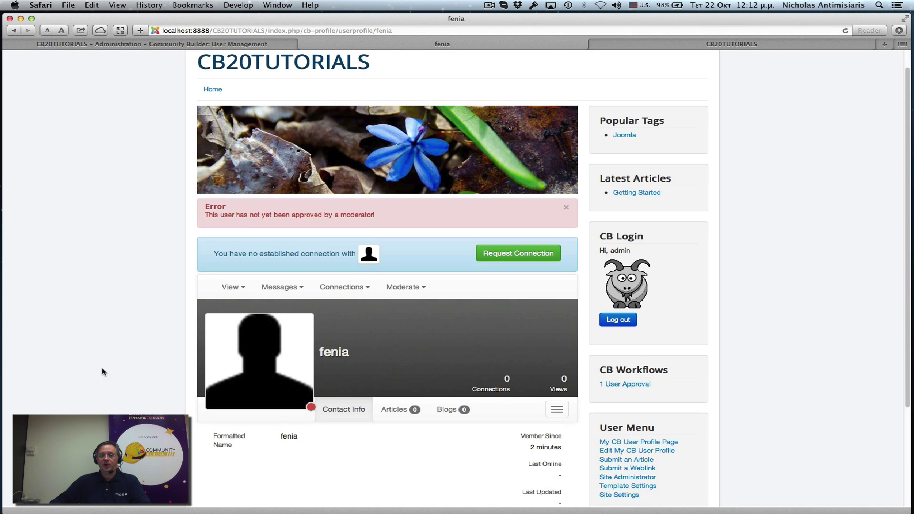
scroll(100, 385, up, 3)
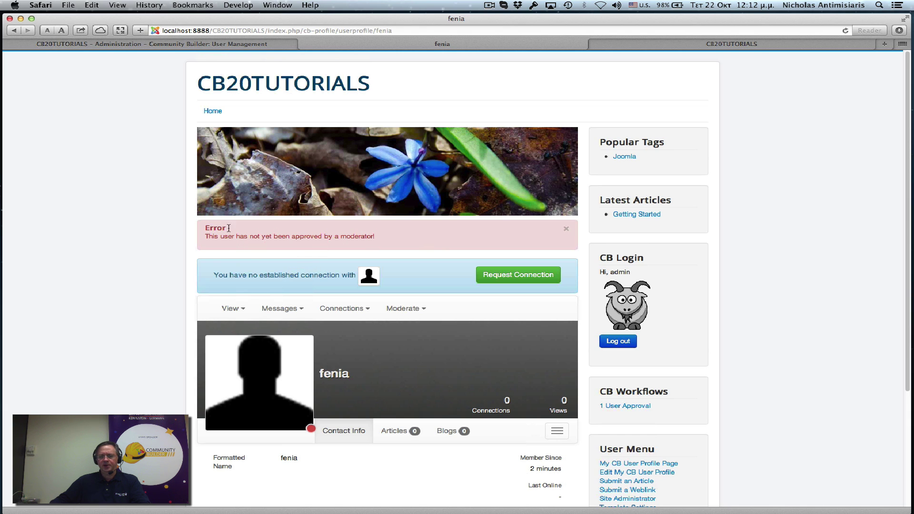
scroll(147, 375, down, 3)
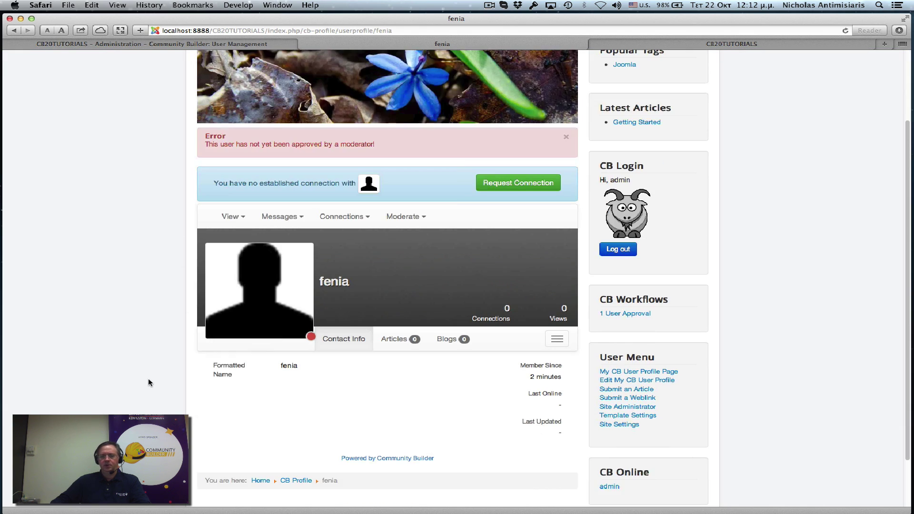
scroll(274, 212, up, 1)
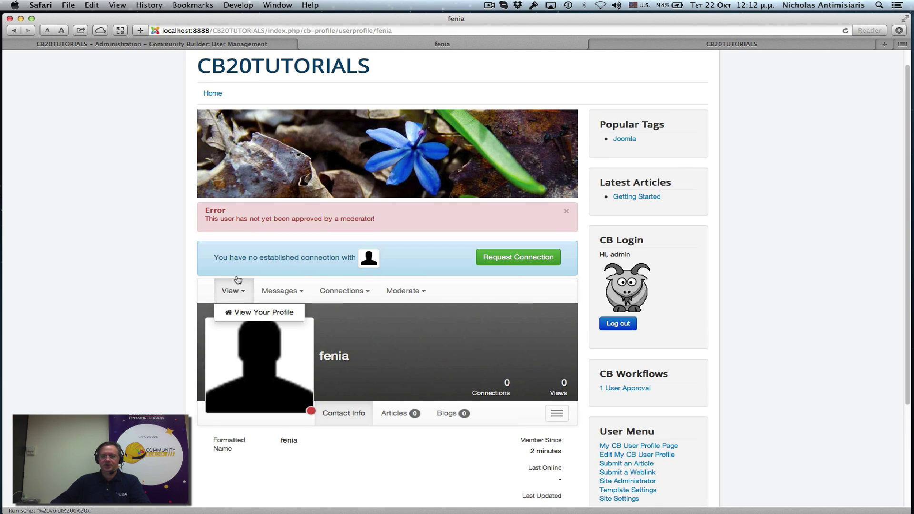
scroll(238, 286, up, 1)
click(404, 263)
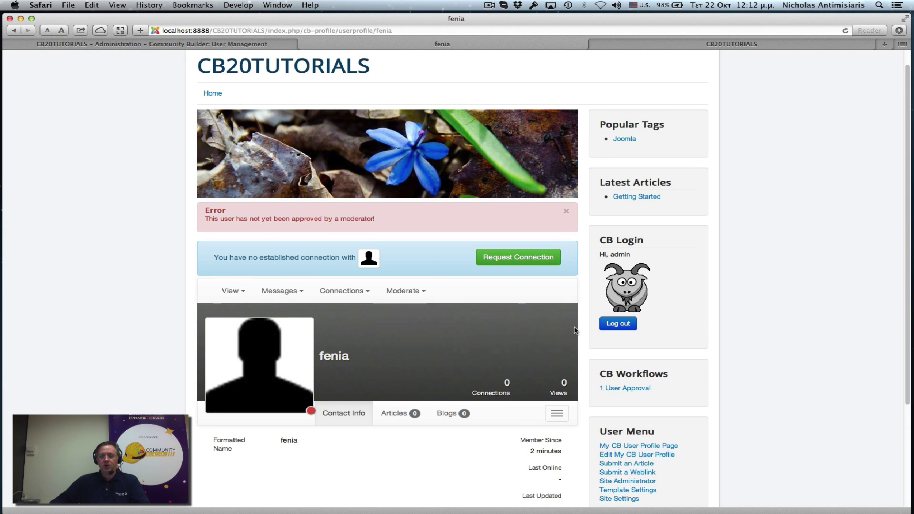
click(628, 390)
click(224, 344)
Step: Refresh the admin user list to confirm the approval, and close the new-user details email
click(224, 44)
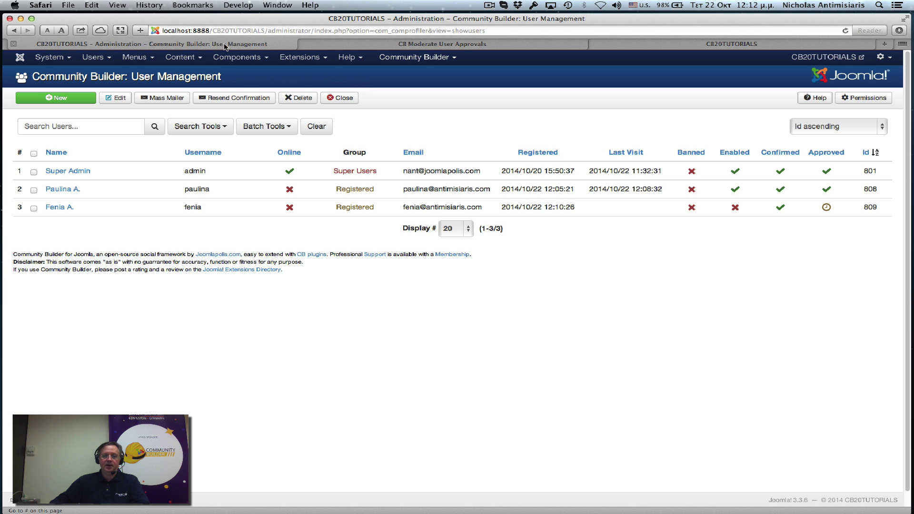
click(845, 31)
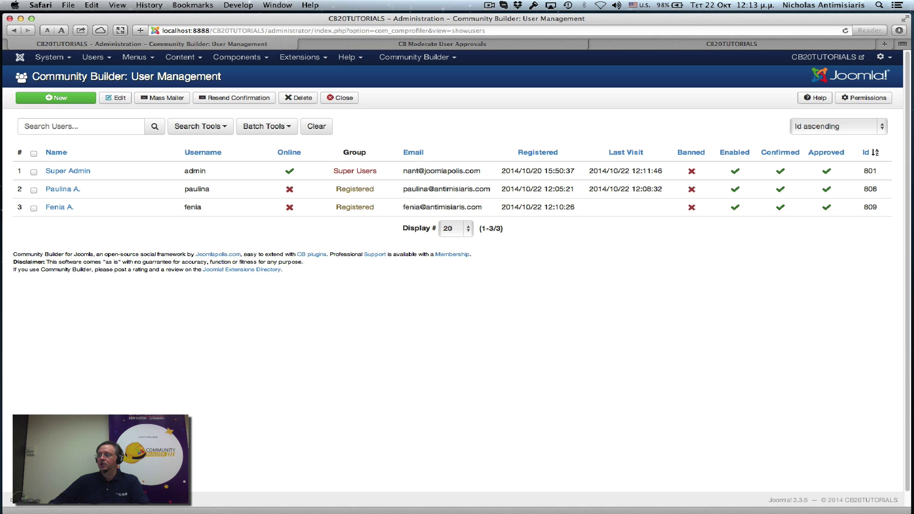
key(super+Tab)
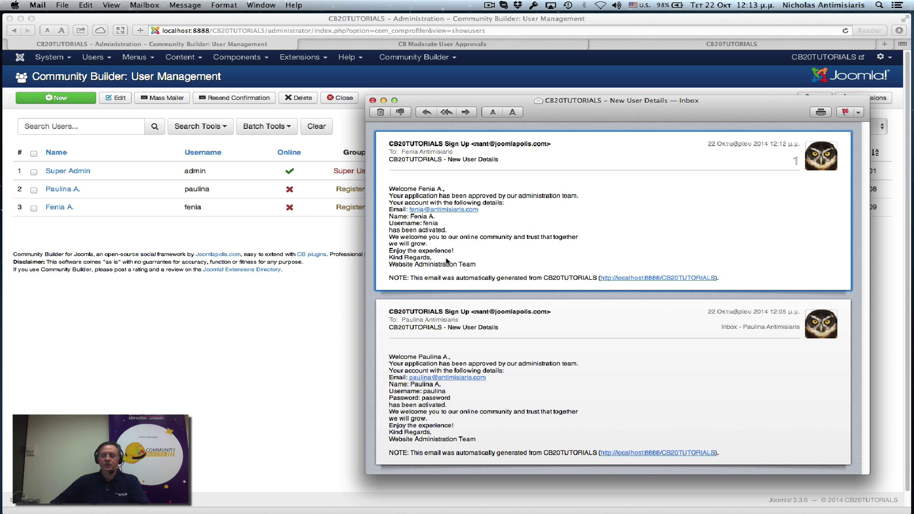
click(373, 101)
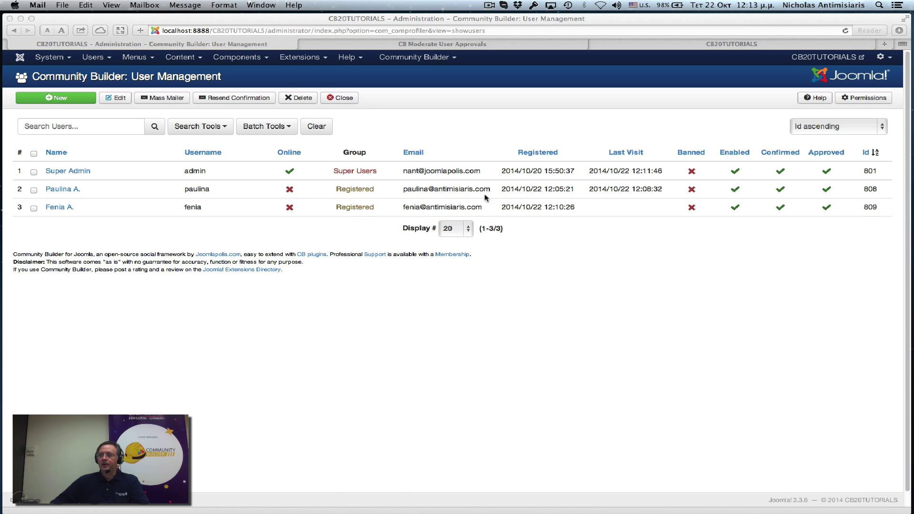
Step: Open Community Builder's Configuration from the admin menu bar
click(413, 55)
click(412, 57)
click(411, 58)
click(410, 59)
click(405, 157)
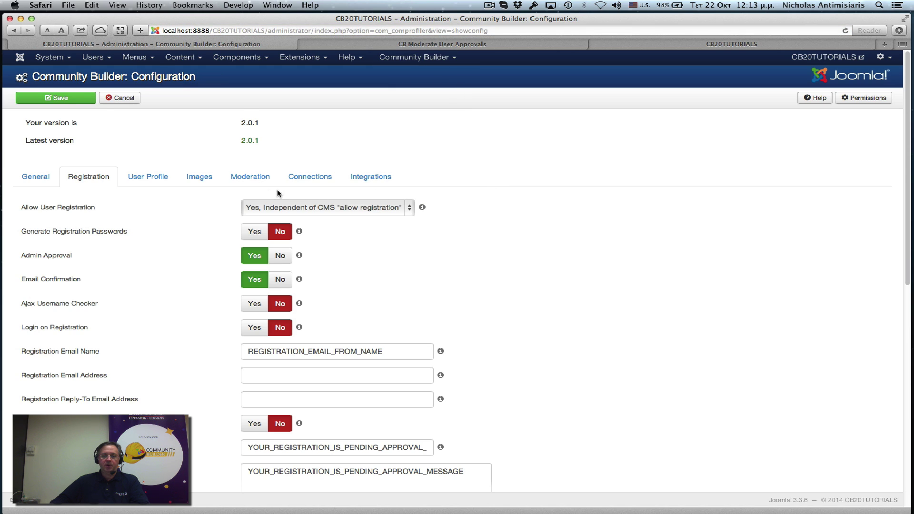
Step: On the Moderation tab, keep Special as the Moderators View Access Level
click(257, 179)
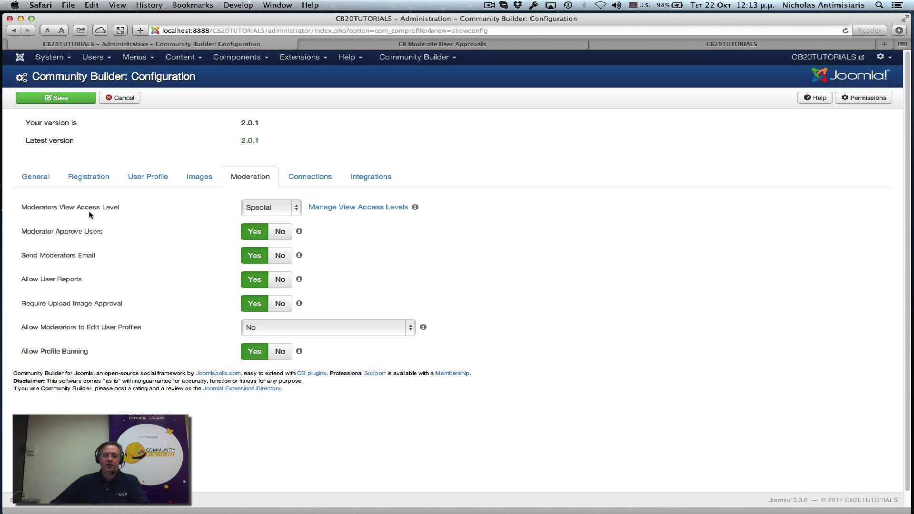
mouse_move(298, 209)
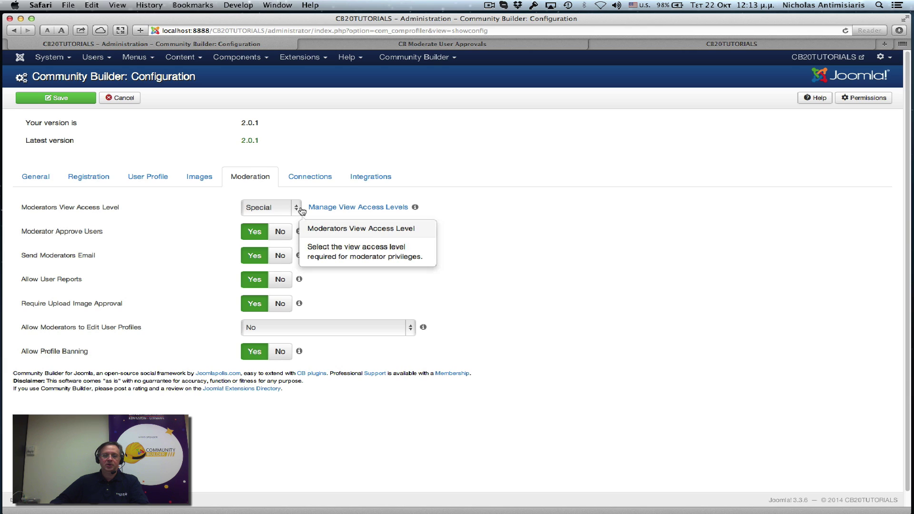
click(300, 209)
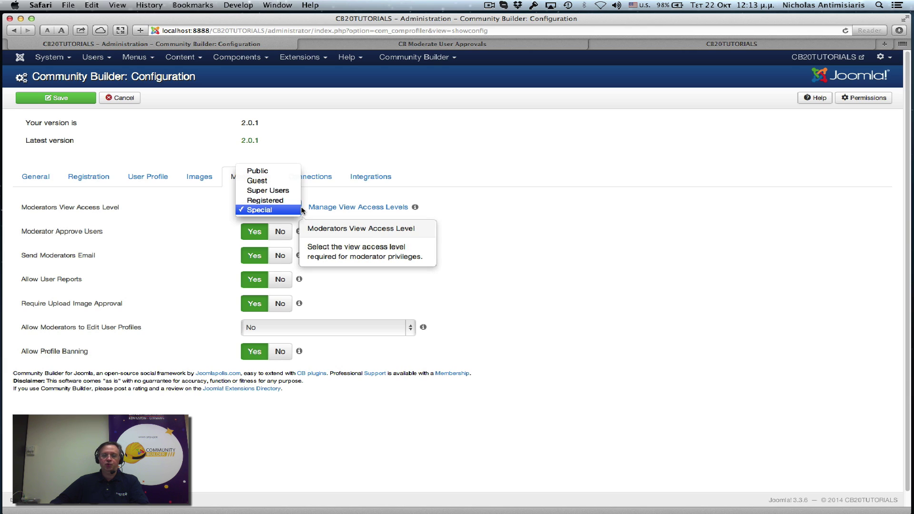
click(552, 188)
mouse_move(267, 214)
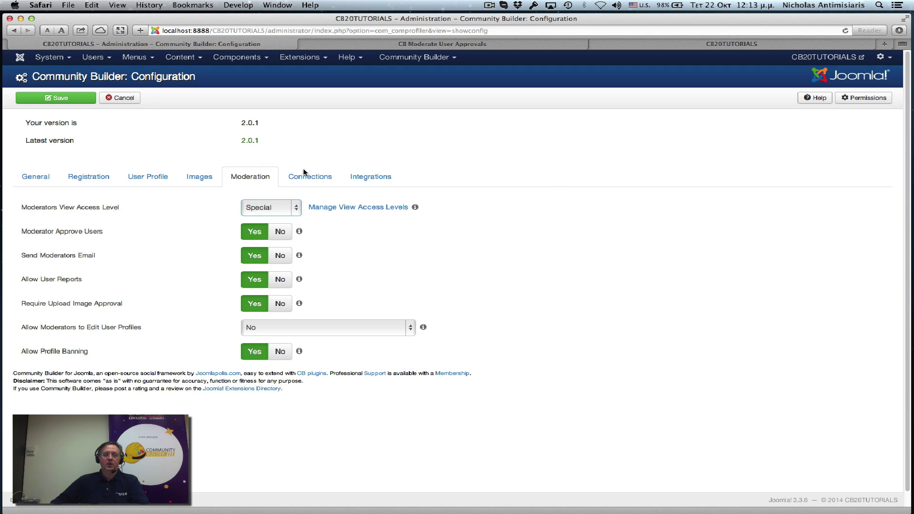
Step: Check the user groups in the Special access level, then return to Community Builder User Management
click(101, 59)
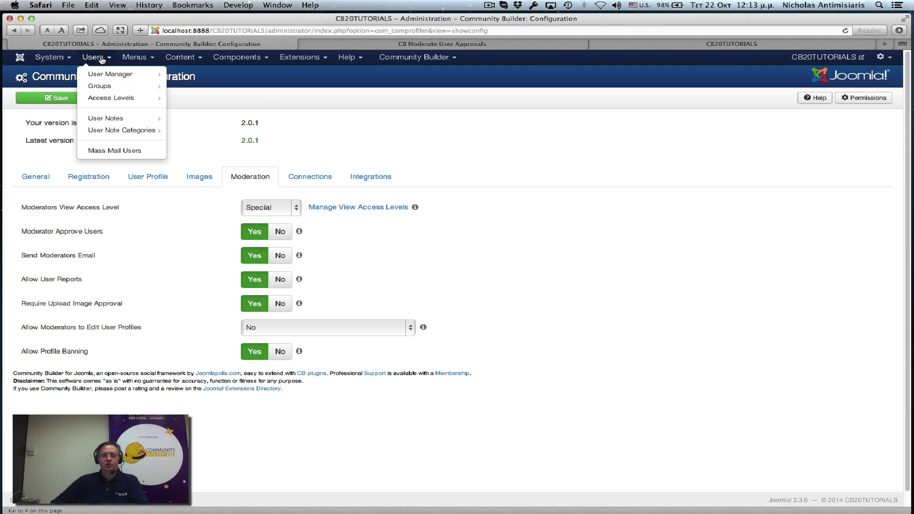
click(104, 98)
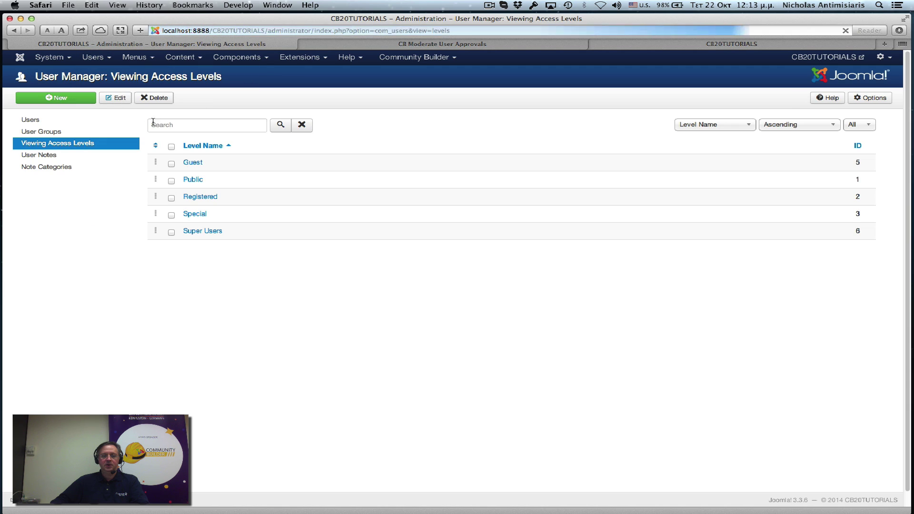
click(198, 214)
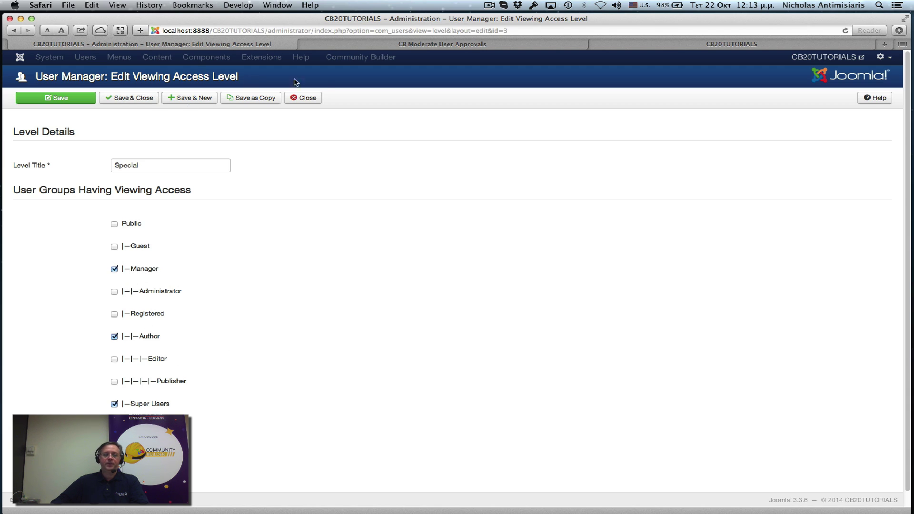
click(316, 97)
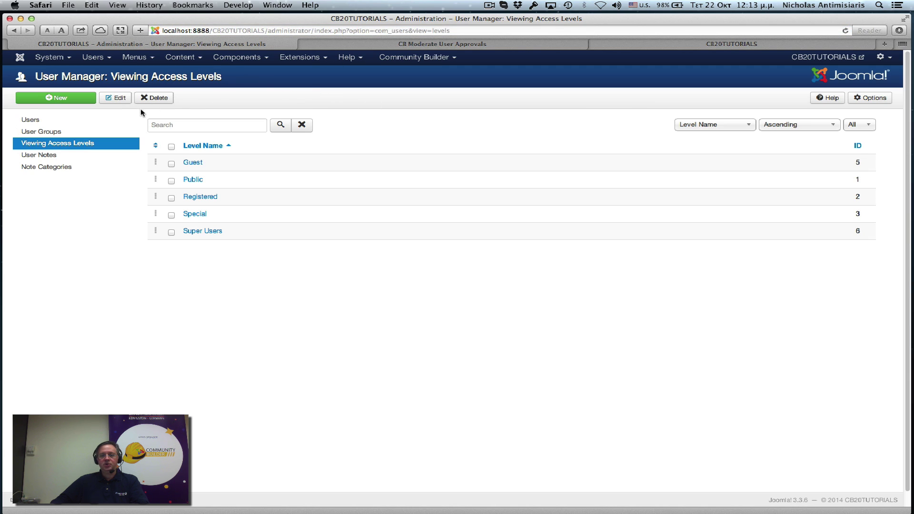
click(381, 59)
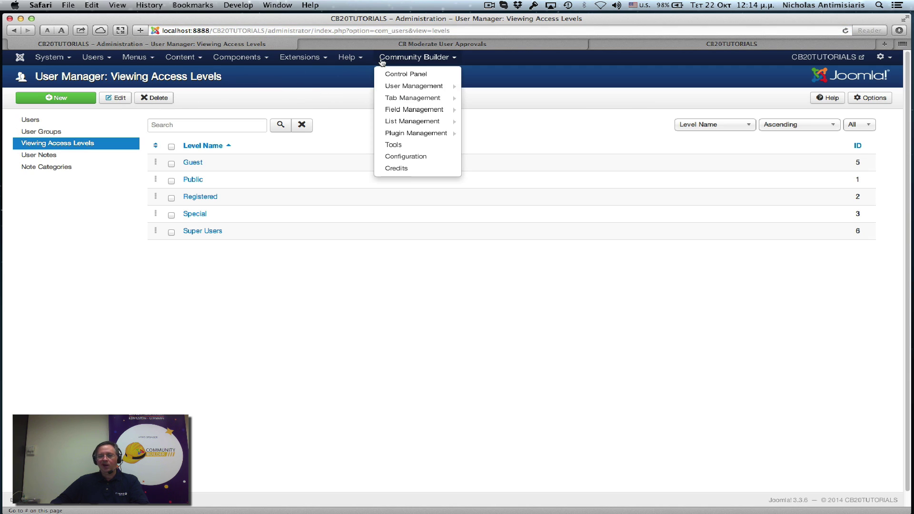
click(394, 86)
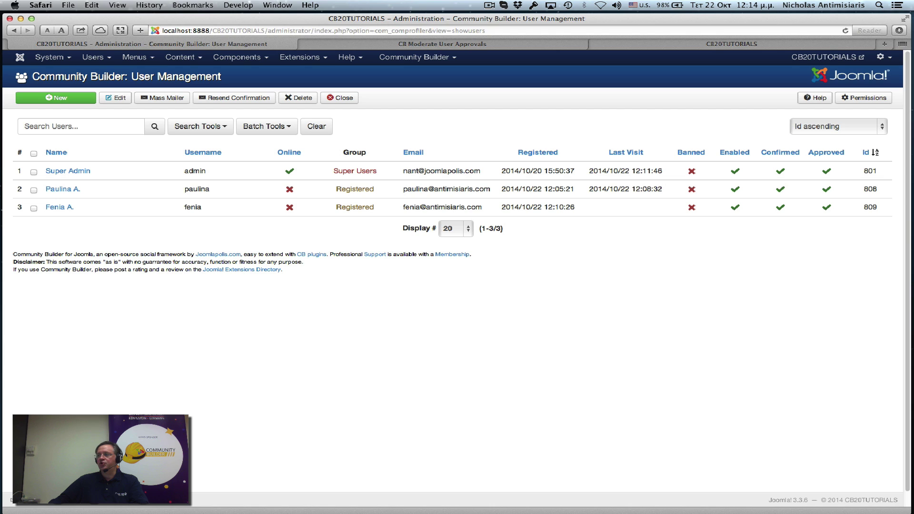
key(super+Tab)
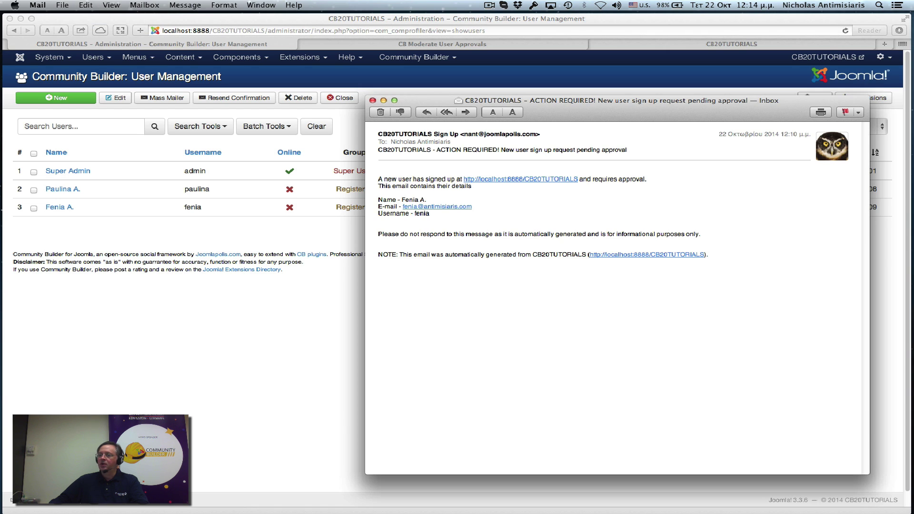
drag(639, 119, 408, 104)
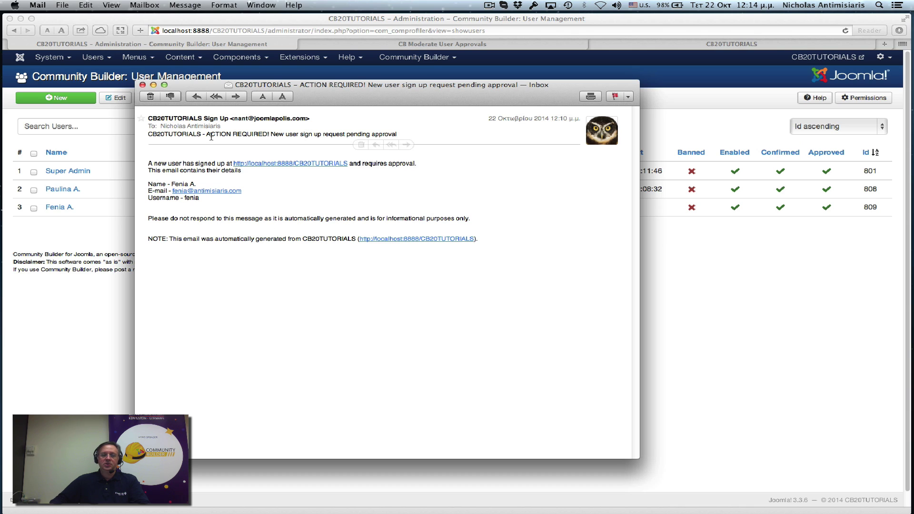
click(142, 85)
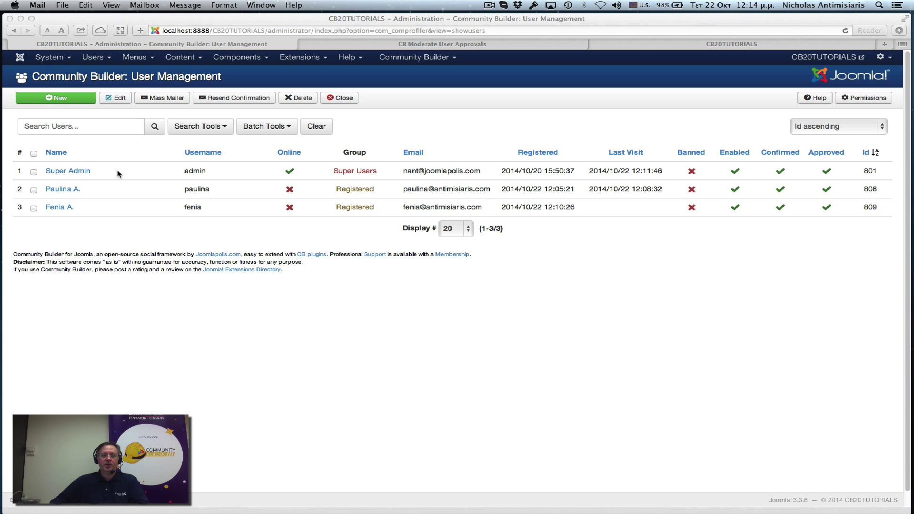
click(72, 175)
click(69, 171)
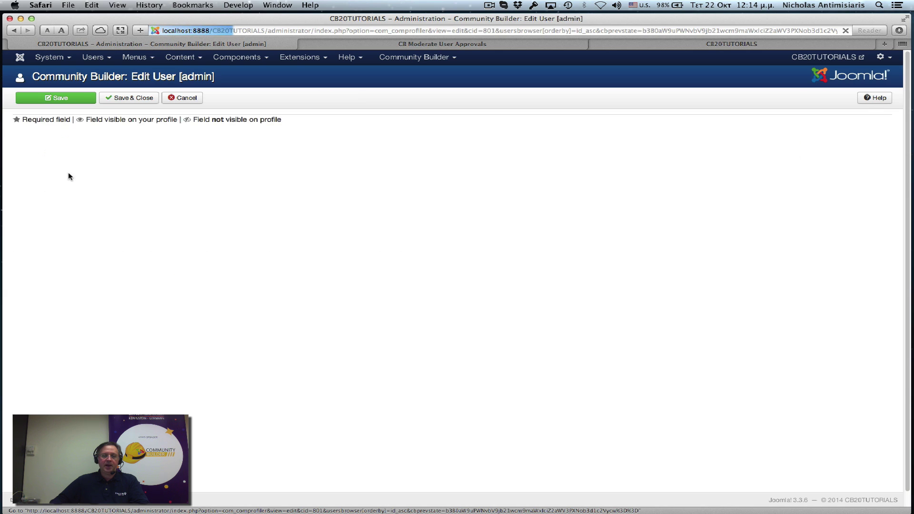
scroll(124, 244, down, 3)
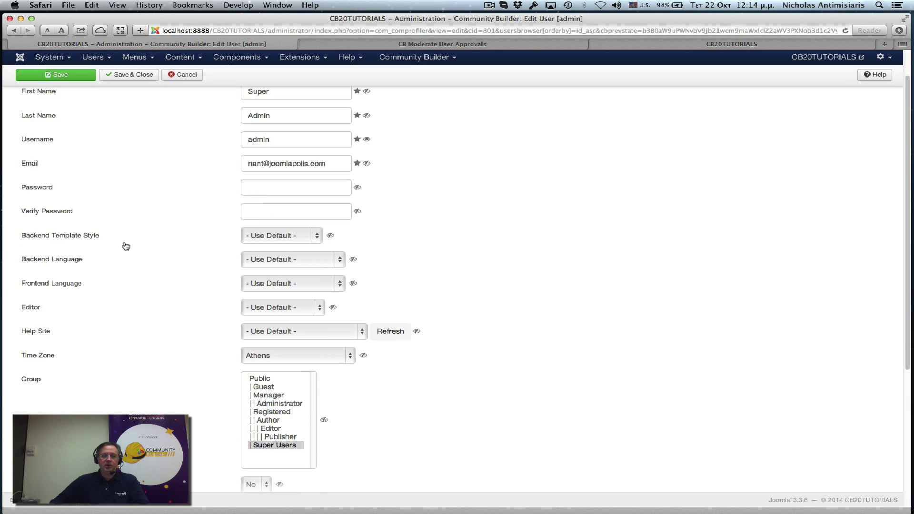
scroll(125, 246, down, 10)
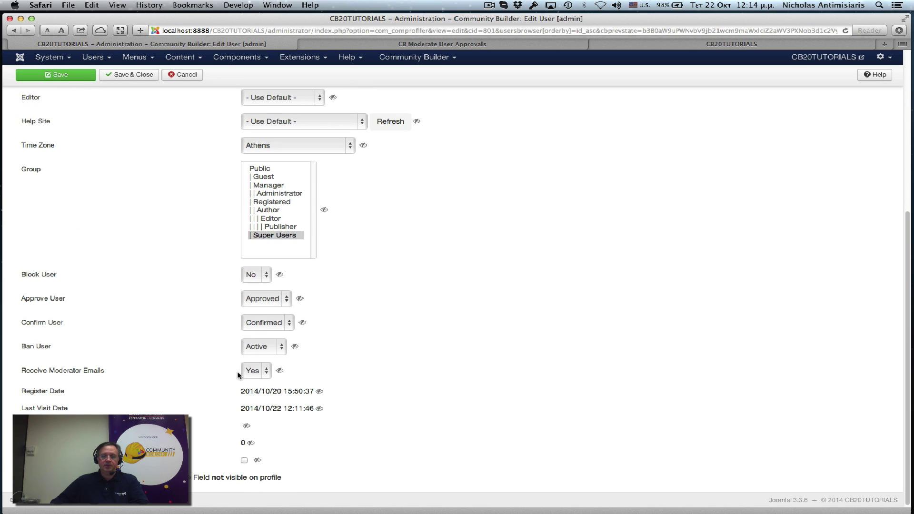
click(267, 375)
click(262, 373)
click(259, 372)
click(252, 364)
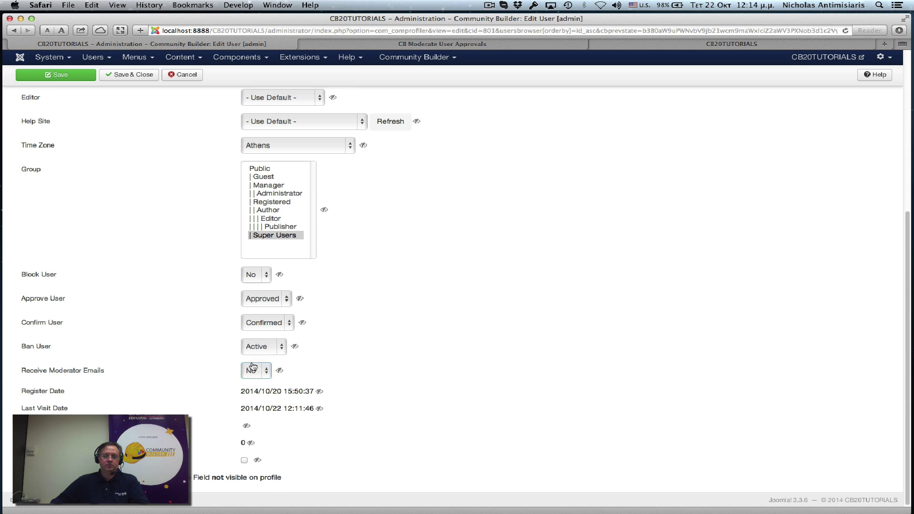
scroll(396, 352, up, 5)
scroll(398, 357, up, 5)
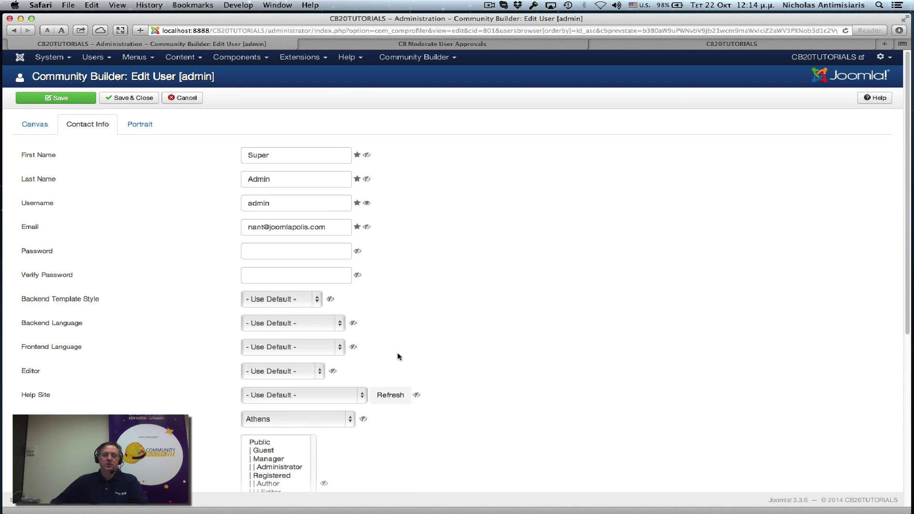
click(183, 98)
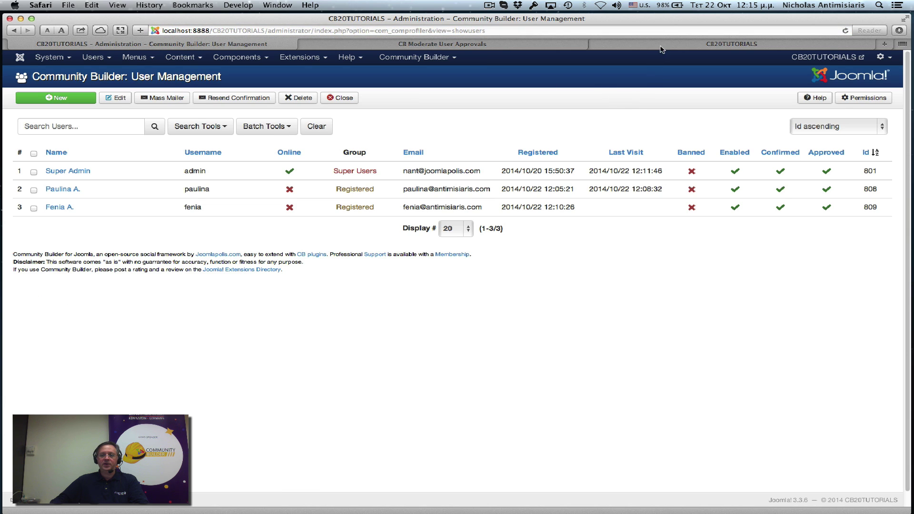
Step: Log in on the front end as the newly approved member through CB Login
click(660, 46)
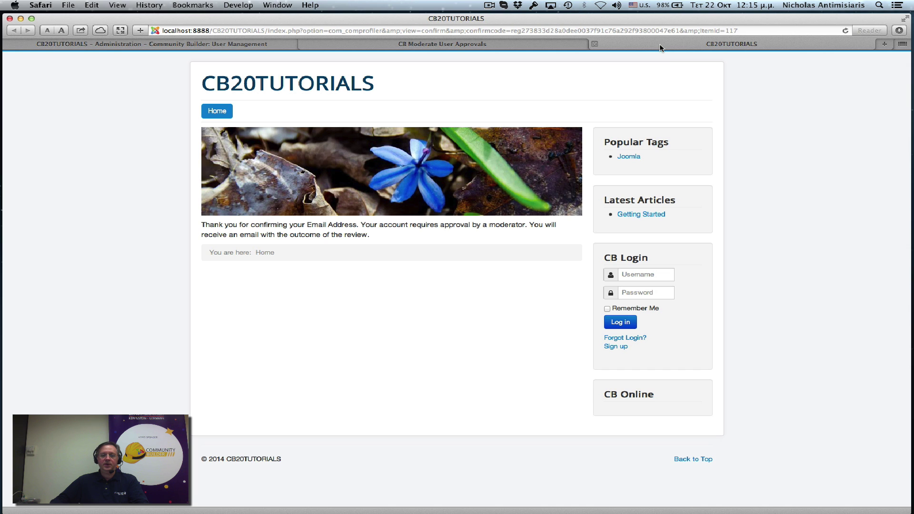
click(650, 275)
text(fenia)
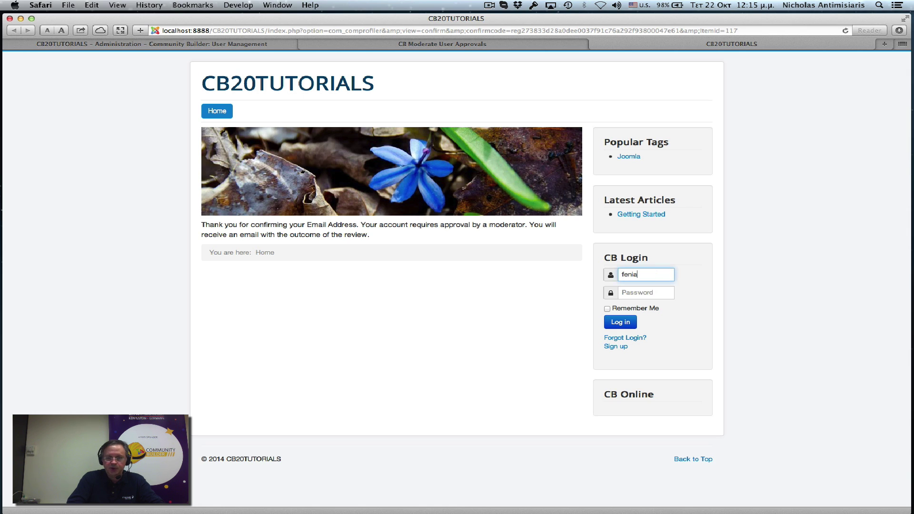
key(Tab)
text(•)
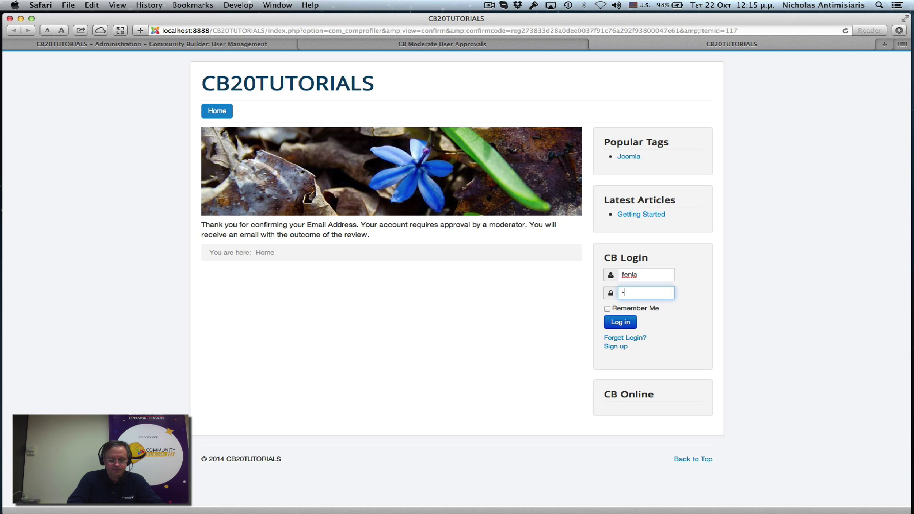
text(•••••••)
key(Return)
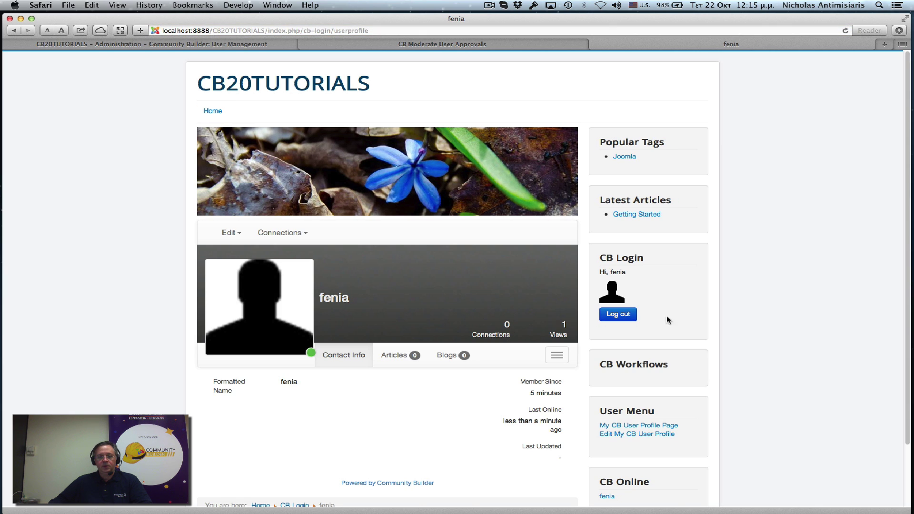
Step: In the profile edit form, choose the sunset gallery image as the canvas
mouse_move(230, 232)
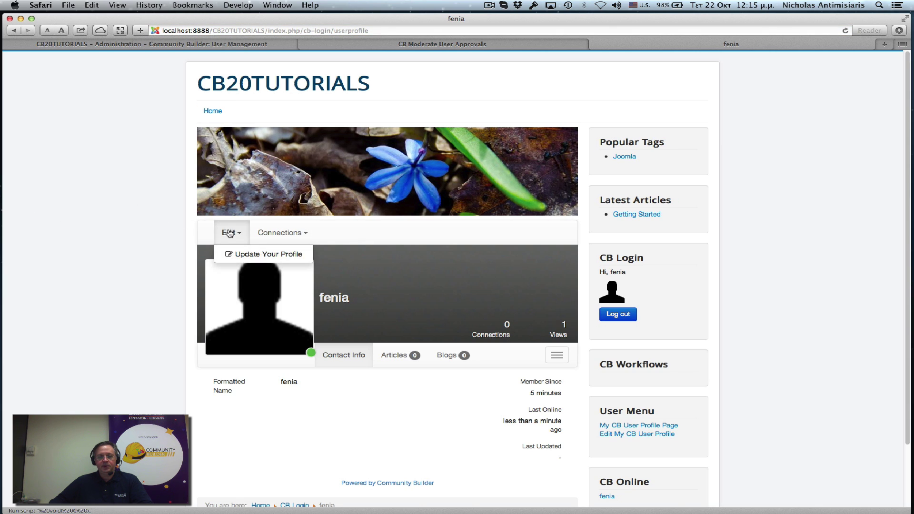
click(245, 258)
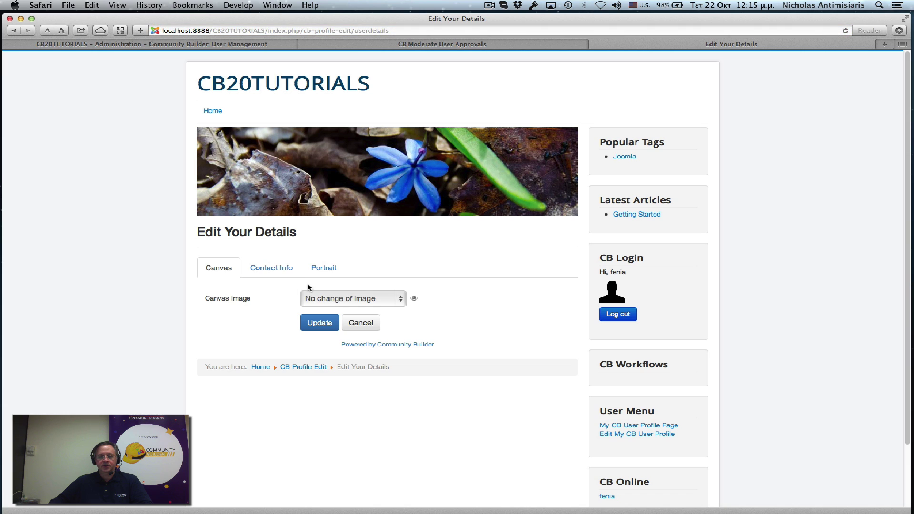
click(336, 304)
click(342, 321)
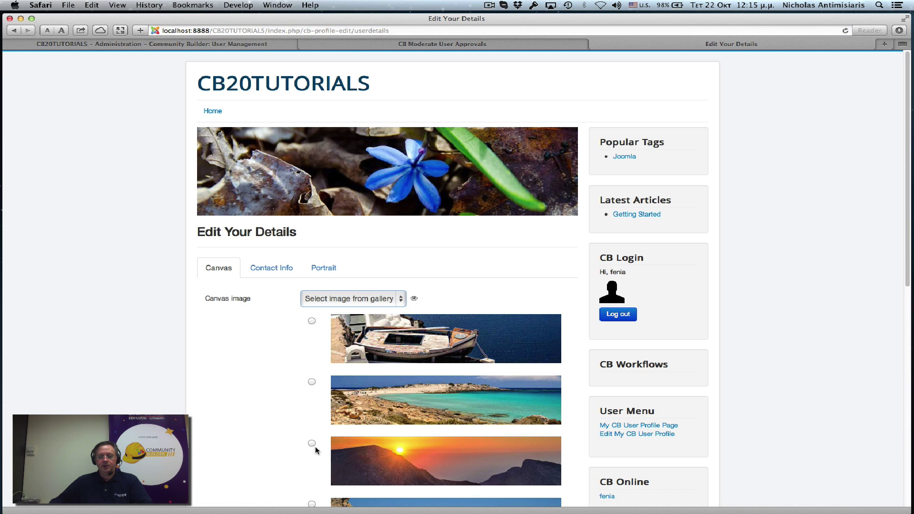
click(312, 443)
Step: Choose the mouse gallery image as the profile portrait and save the profile
click(331, 273)
click(326, 303)
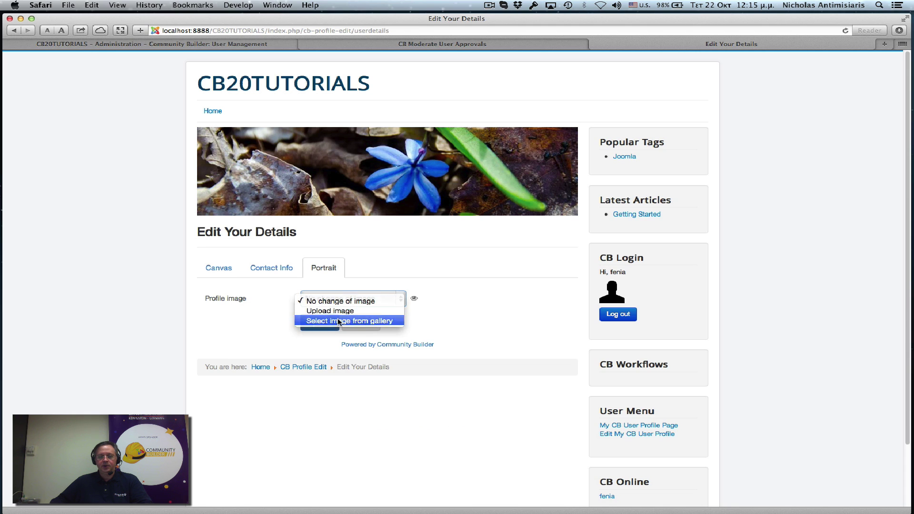
click(338, 321)
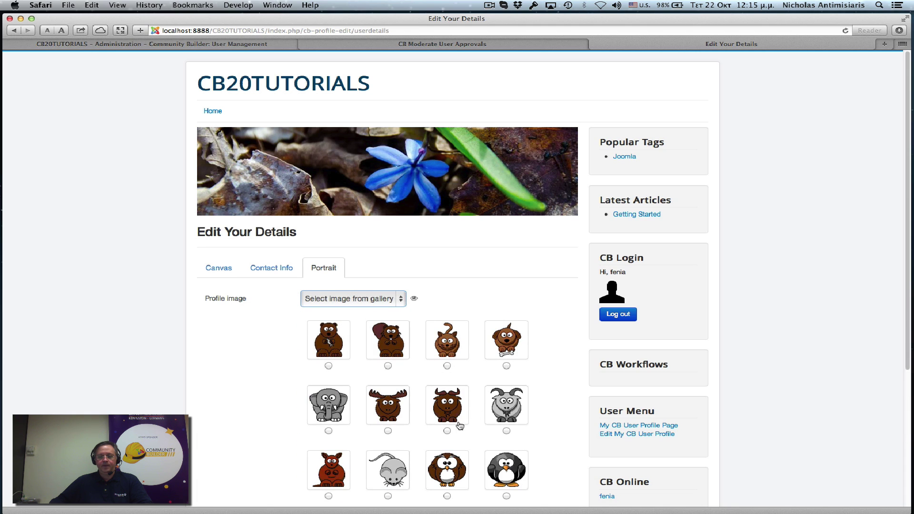
click(388, 496)
scroll(287, 332, down, 5)
click(321, 399)
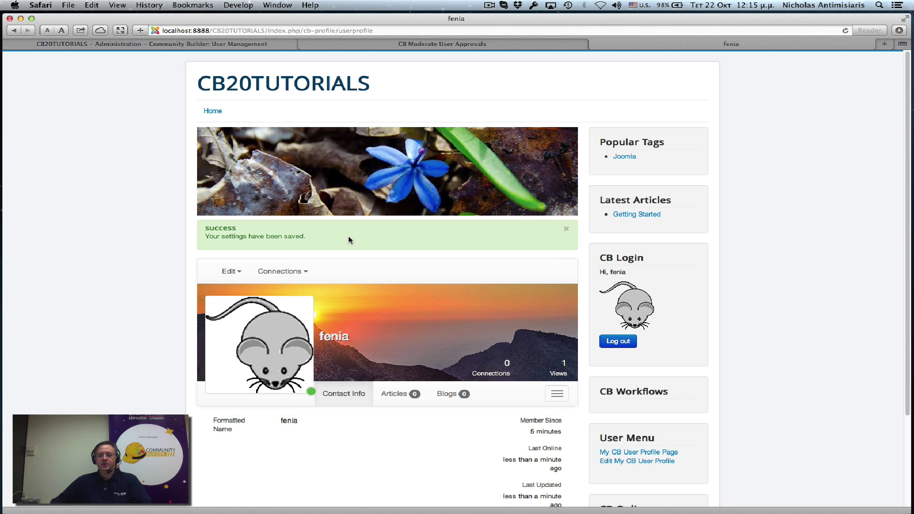